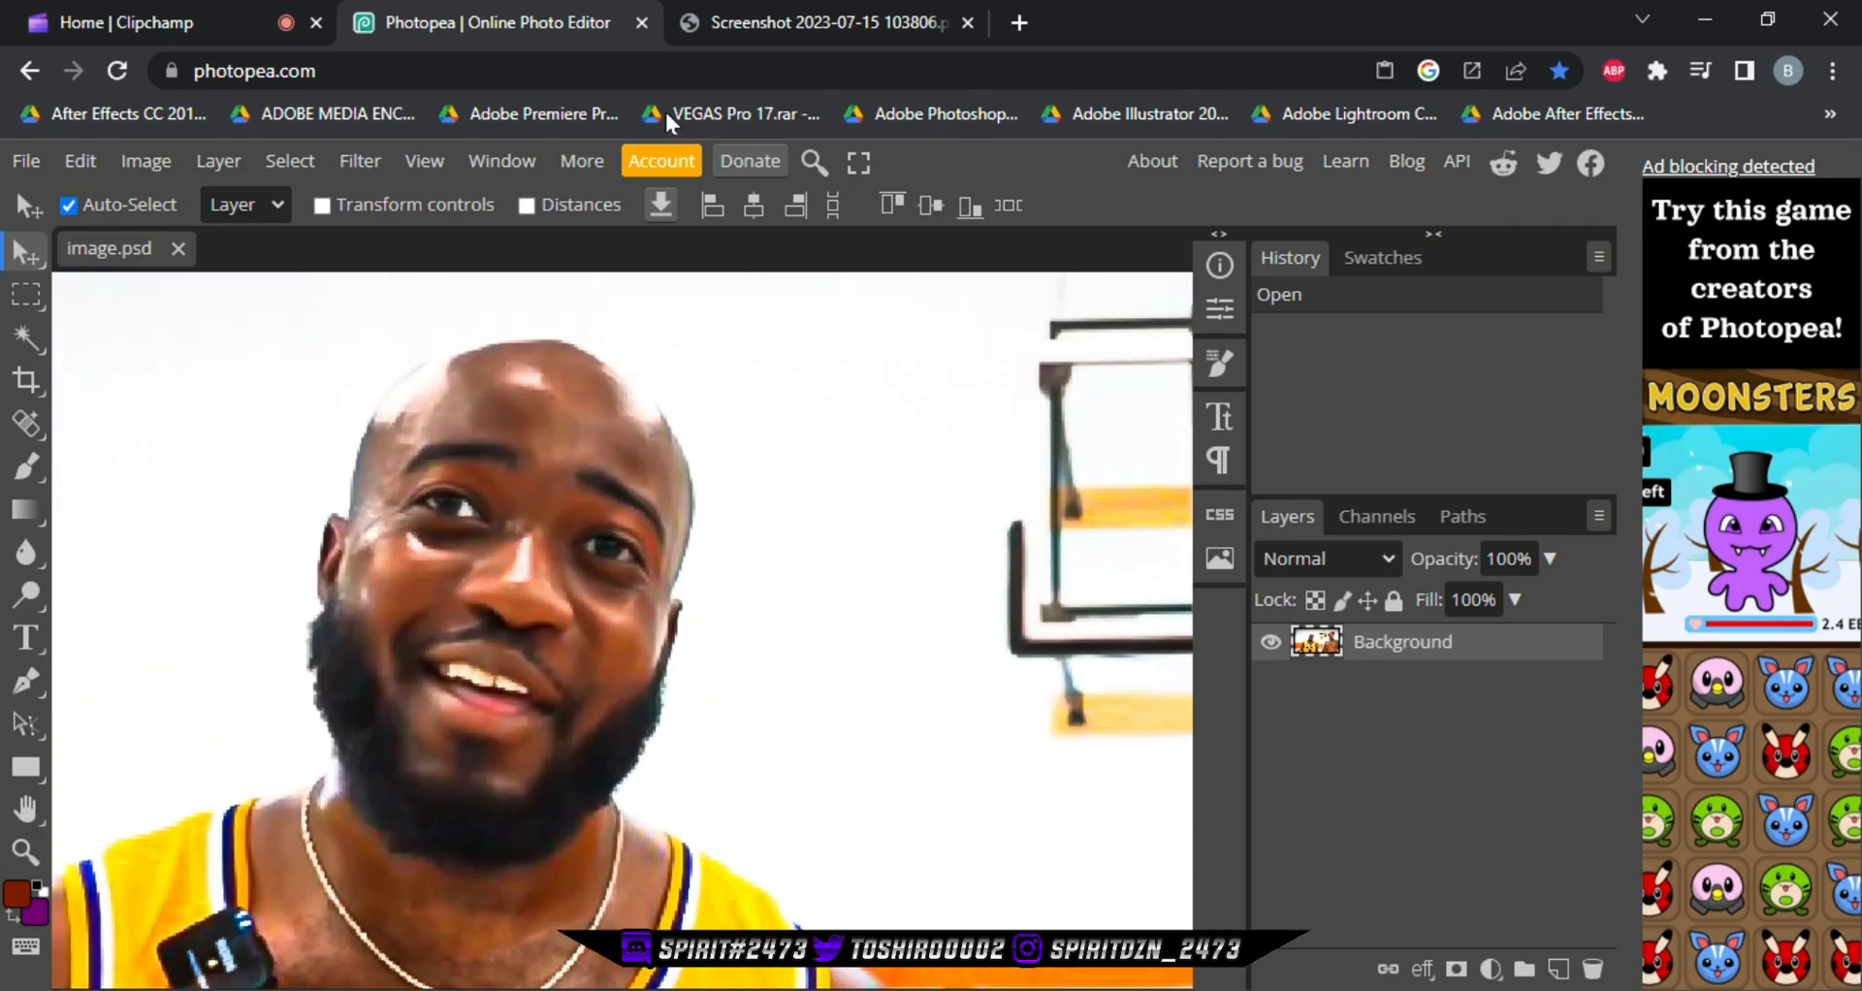
# Open the Liquify filter for the Background layer
pyautogui.click(813, 165)
pyautogui.write('liq')
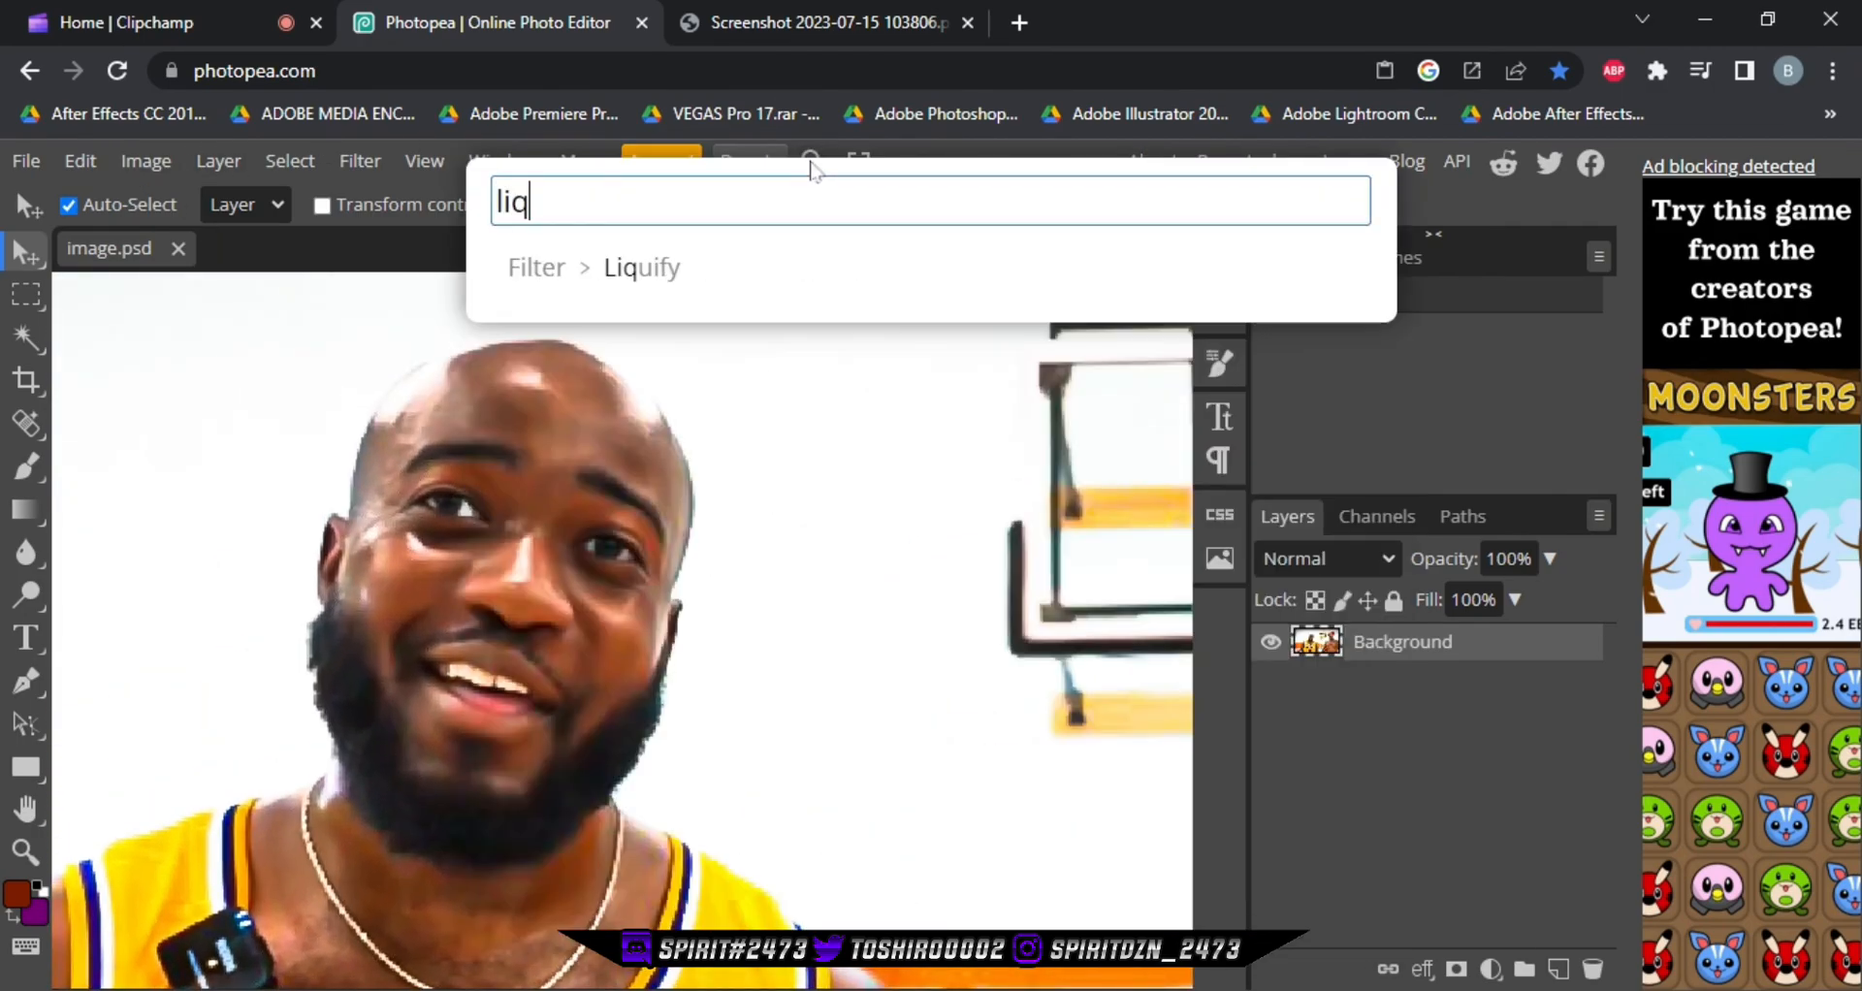
pyautogui.click(671, 293)
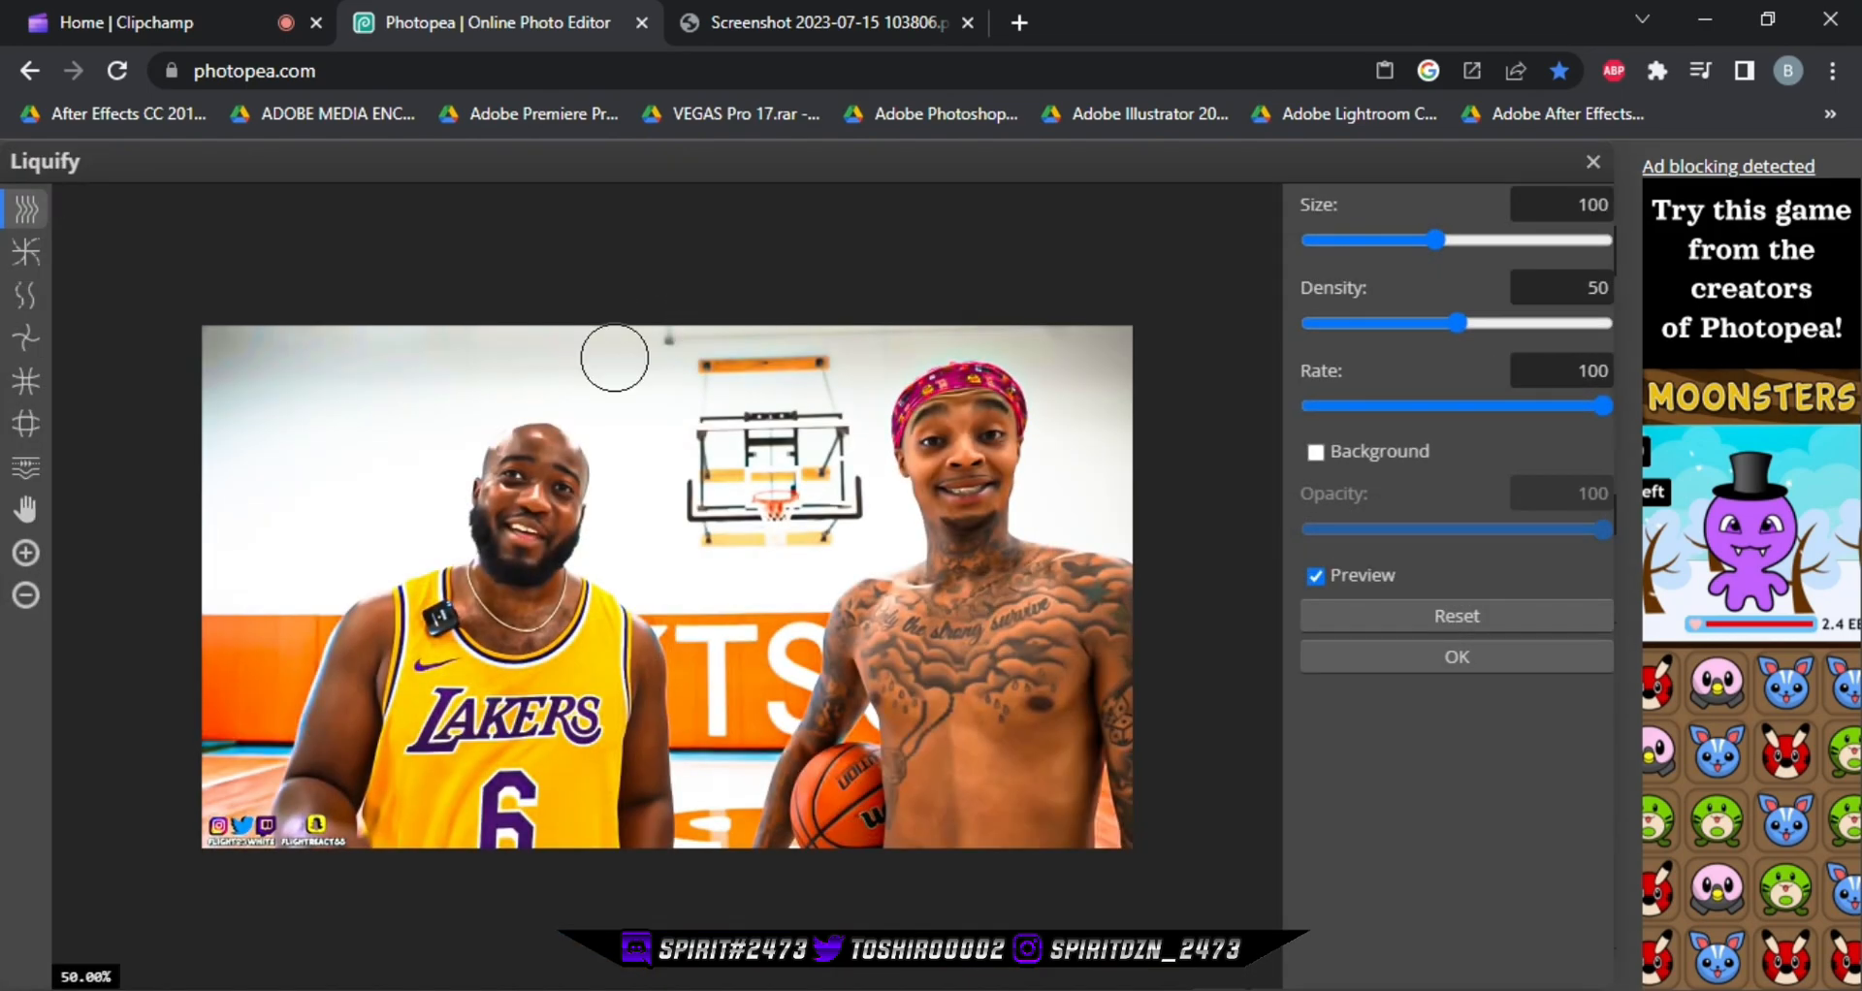
# Widen the bearded man's nose with the forward warp brush at size 45
pyautogui.click(26, 510)
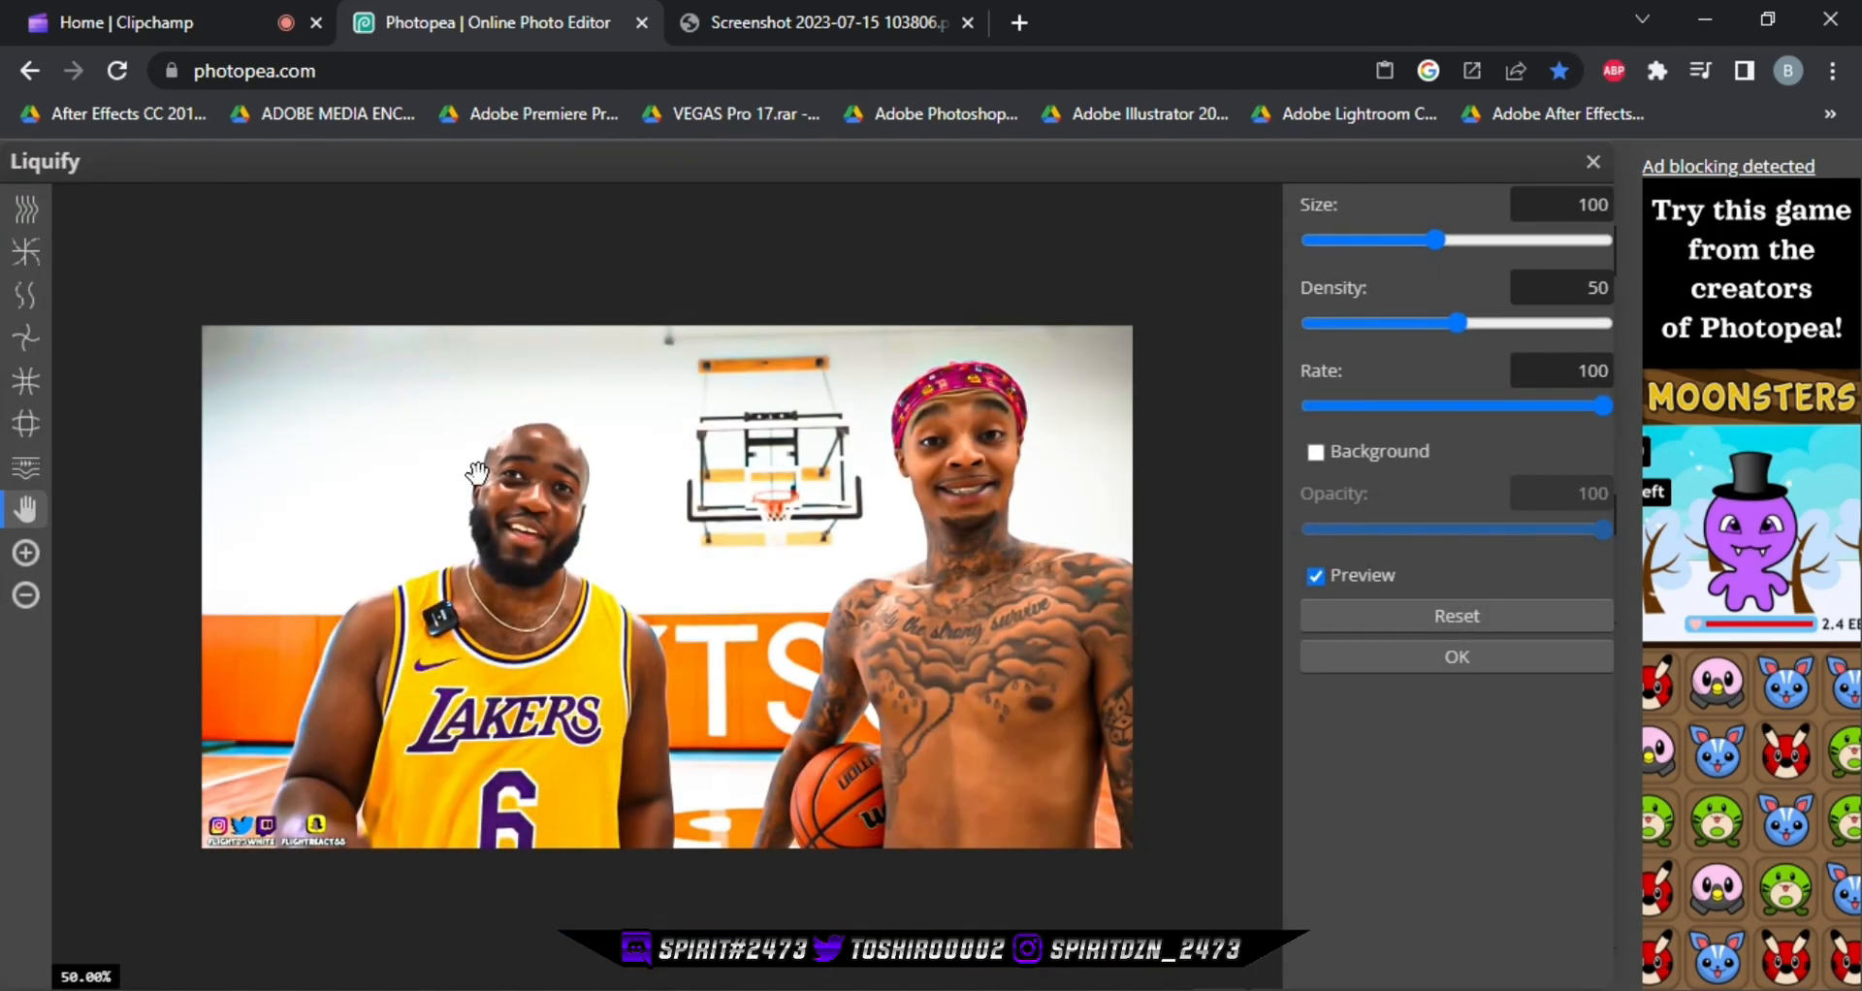
pyautogui.scroll(4, 477, 474)
pyautogui.scroll(-3, 477, 474)
pyautogui.scroll(3, 478, 474)
pyautogui.moveTo(417, 449); pyautogui.dragTo(300, 381)
pyautogui.click(15, 213)
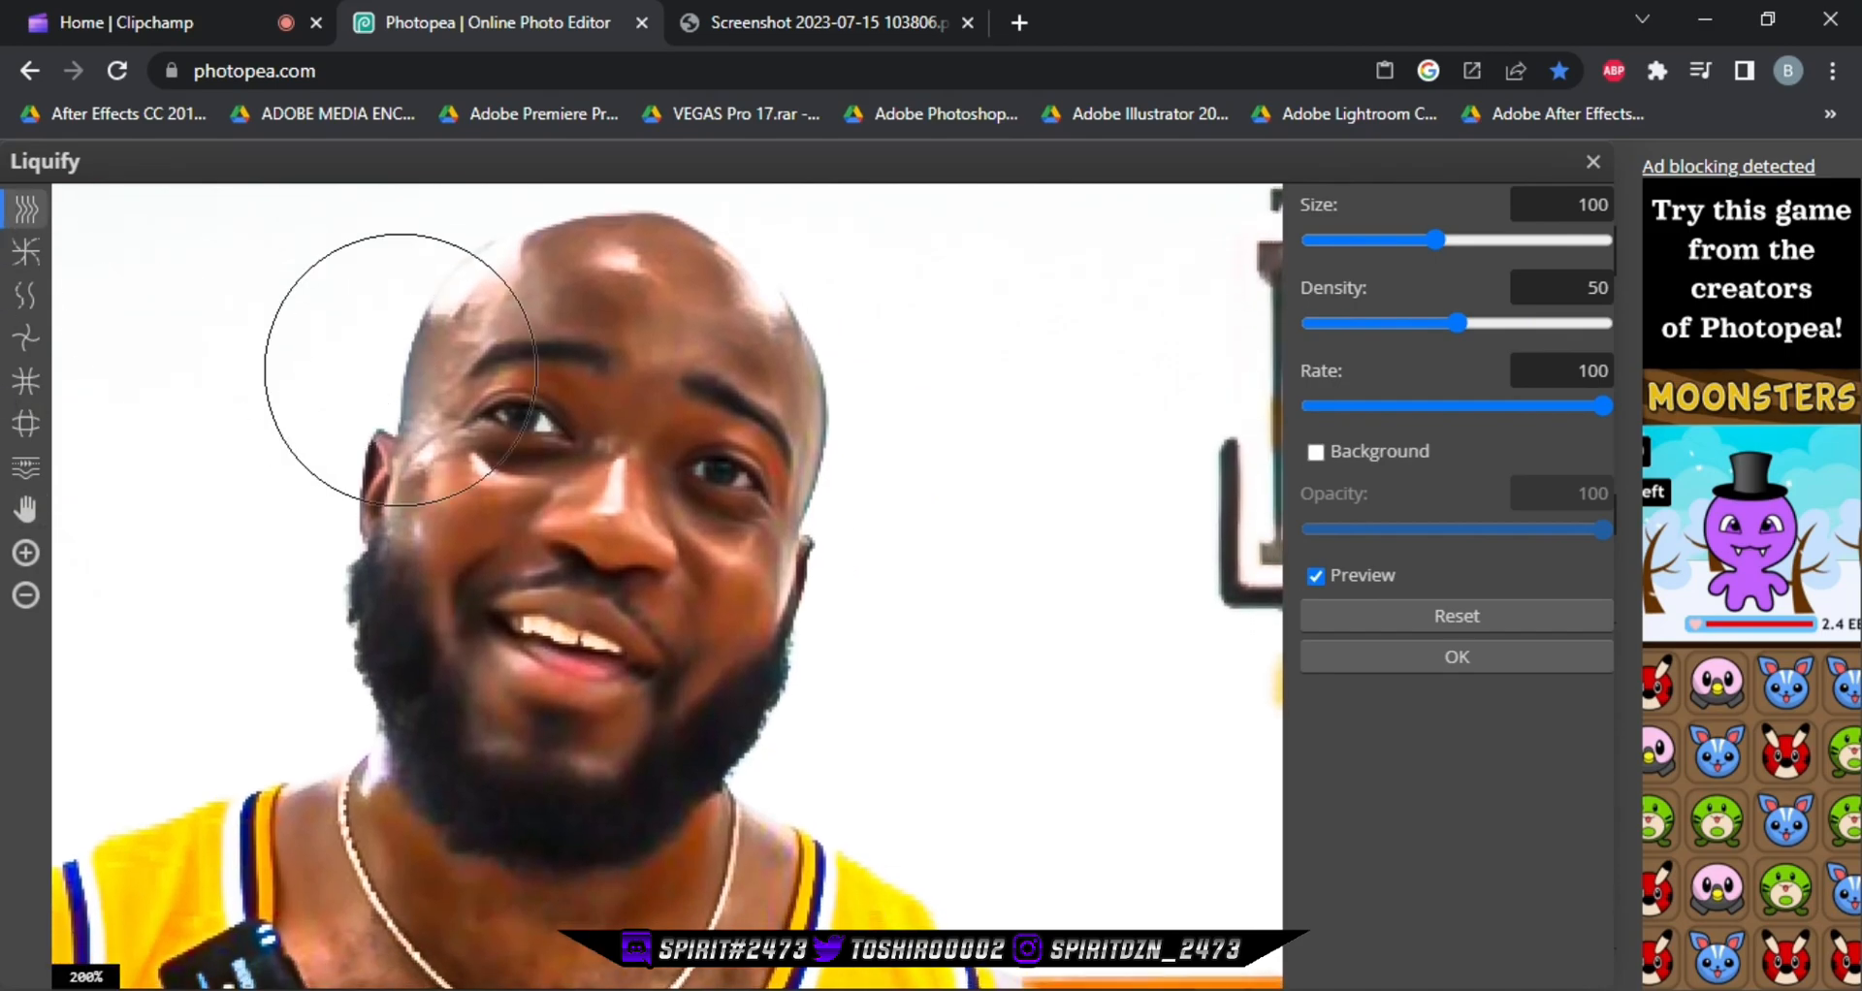
pyautogui.moveTo(1435, 239); pyautogui.dragTo(1369, 239)
pyautogui.click(1405, 243)
pyautogui.moveTo(598, 527)
pyautogui.mouseDown()
pyautogui.moveTo(586, 598)
pyautogui.moveTo(508, 574)
pyautogui.moveTo(506, 548)
pyautogui.moveTo(497, 565)
pyautogui.moveTo(618, 543)
pyautogui.moveTo(662, 585)
pyautogui.moveTo(576, 531)
pyautogui.moveTo(482, 546)
pyautogui.mouseUp()
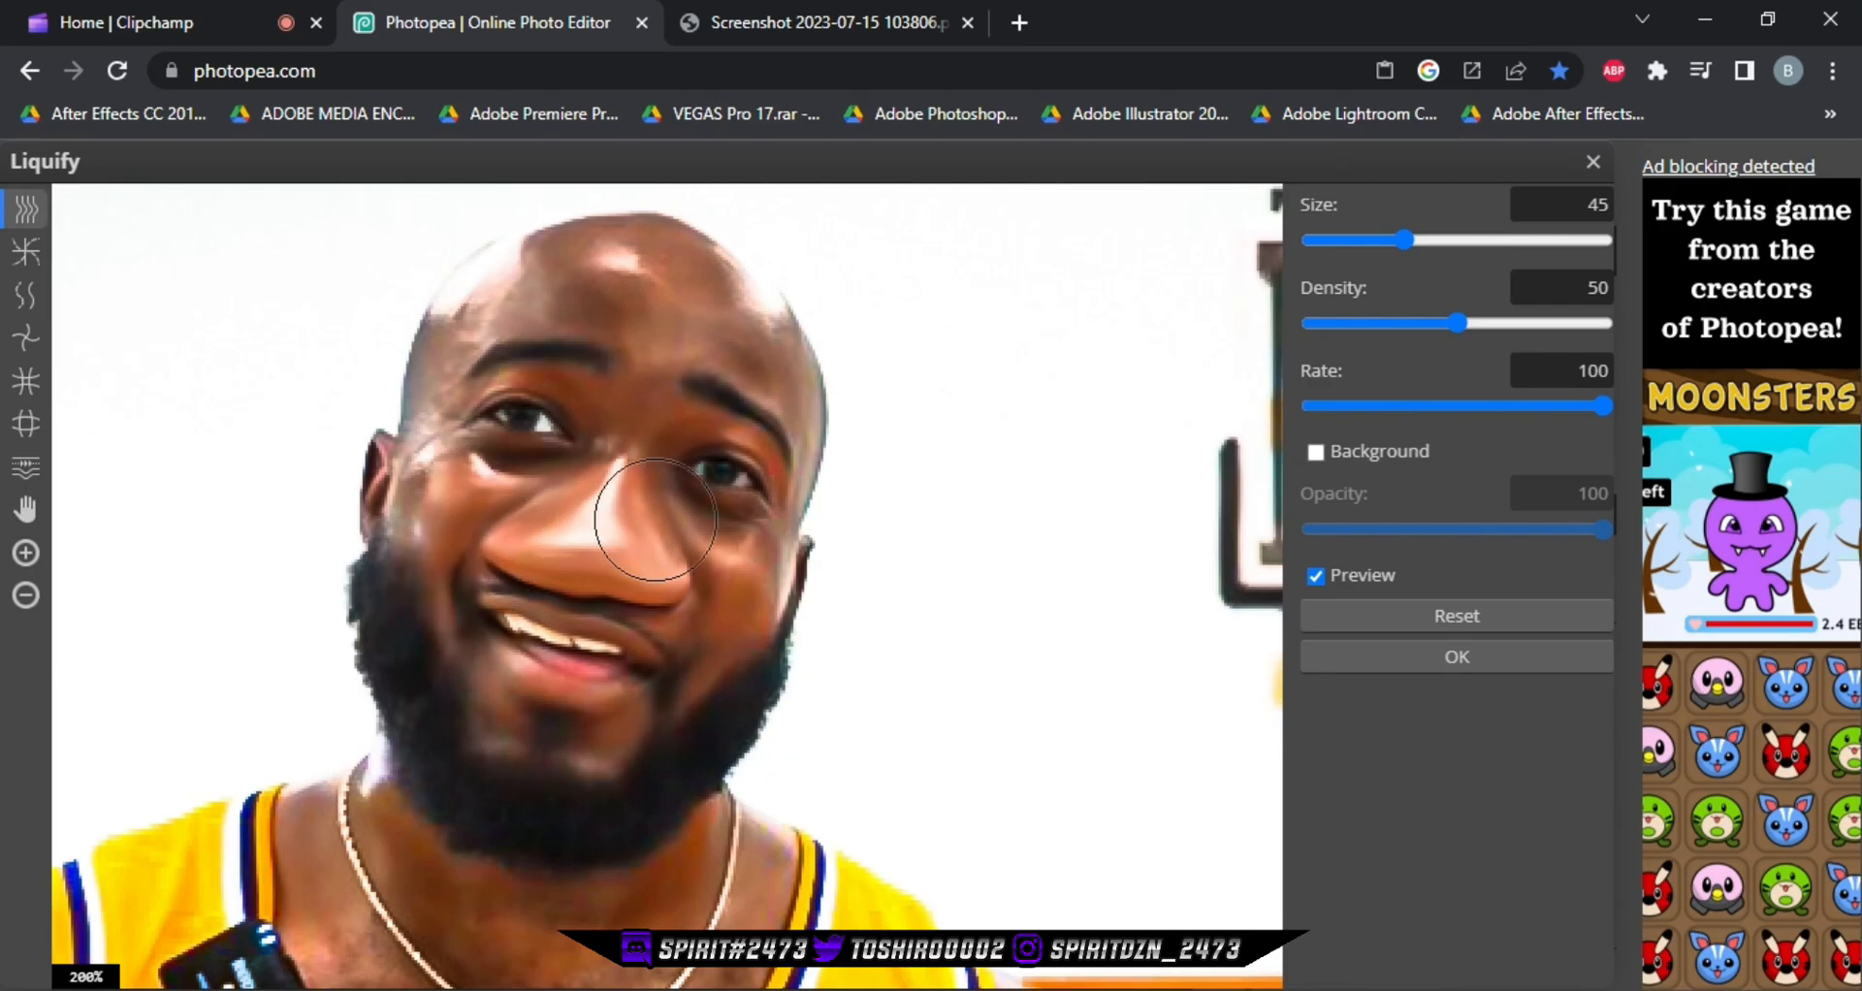
# Reshape the bearded man's eyebrows at brush size 27, arching one upward and raising the other's inner end while lowering its outer end
pyautogui.moveTo(1403, 240); pyautogui.dragTo(1388, 239)
pyautogui.moveTo(514, 398)
pyautogui.mouseDown()
pyautogui.moveTo(500, 353)
pyautogui.moveTo(529, 312)
pyautogui.moveTo(558, 349)
pyautogui.moveTo(561, 303)
pyautogui.moveTo(575, 335)
pyautogui.moveTo(576, 306)
pyautogui.moveTo(526, 299)
pyautogui.mouseUp()
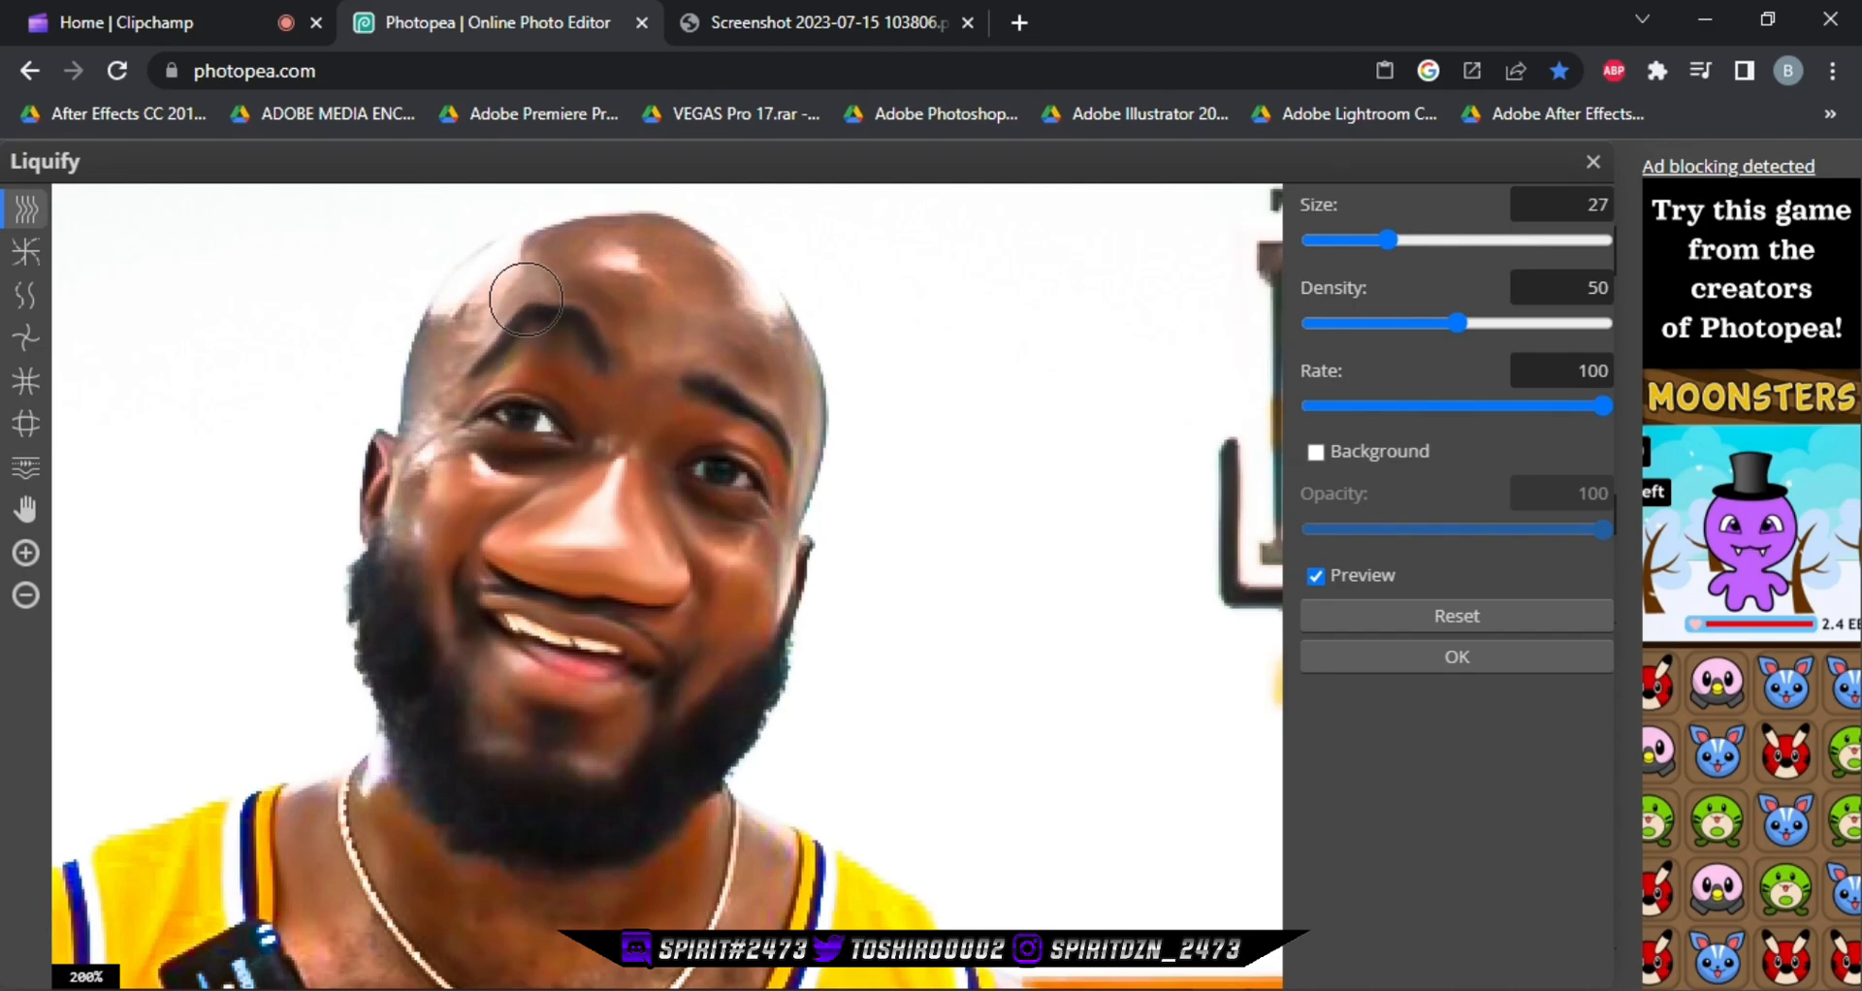
pyautogui.moveTo(696, 373)
pyautogui.mouseDown()
pyautogui.moveTo(685, 295)
pyautogui.moveTo(690, 341)
pyautogui.moveTo(656, 330)
pyautogui.mouseUp()
pyautogui.moveTo(777, 415); pyautogui.dragTo(814, 482)
# Warp the bearded man's pupils sideways so both eyes look toward the basketball hoop
pyautogui.moveTo(528, 420); pyautogui.dragTo(491, 412)
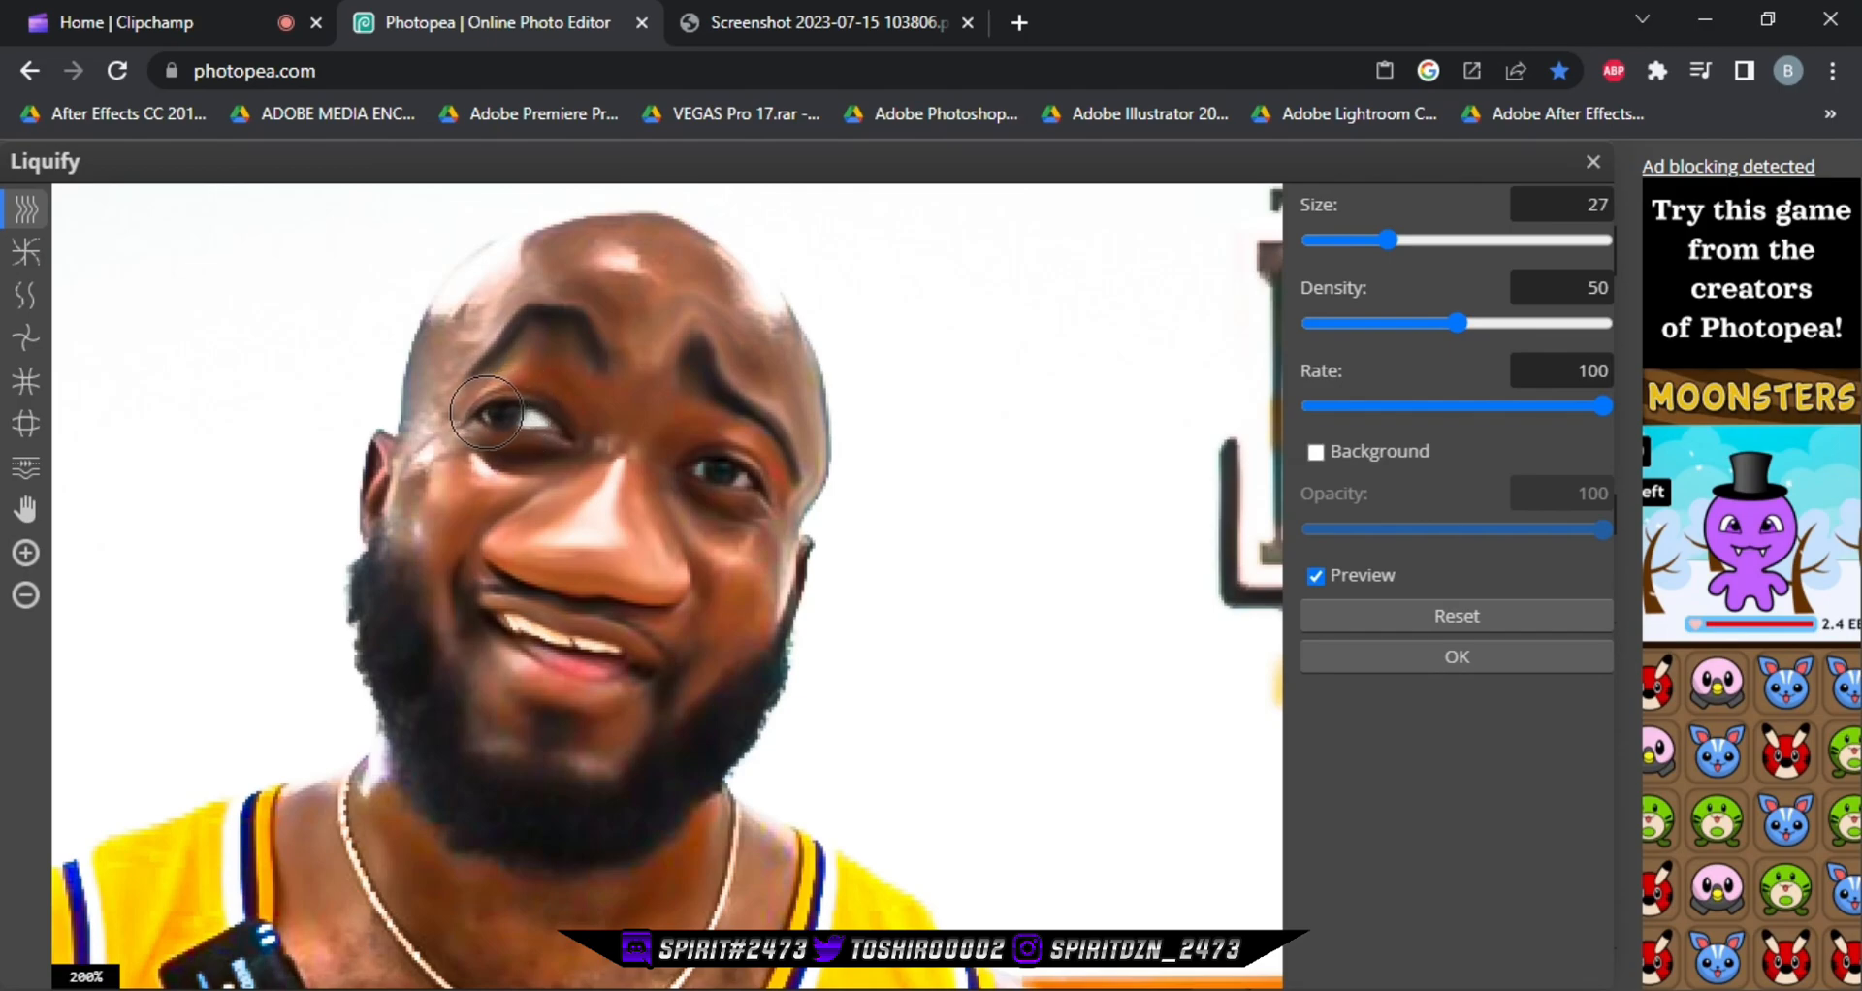
pyautogui.moveTo(723, 473); pyautogui.dragTo(777, 484)
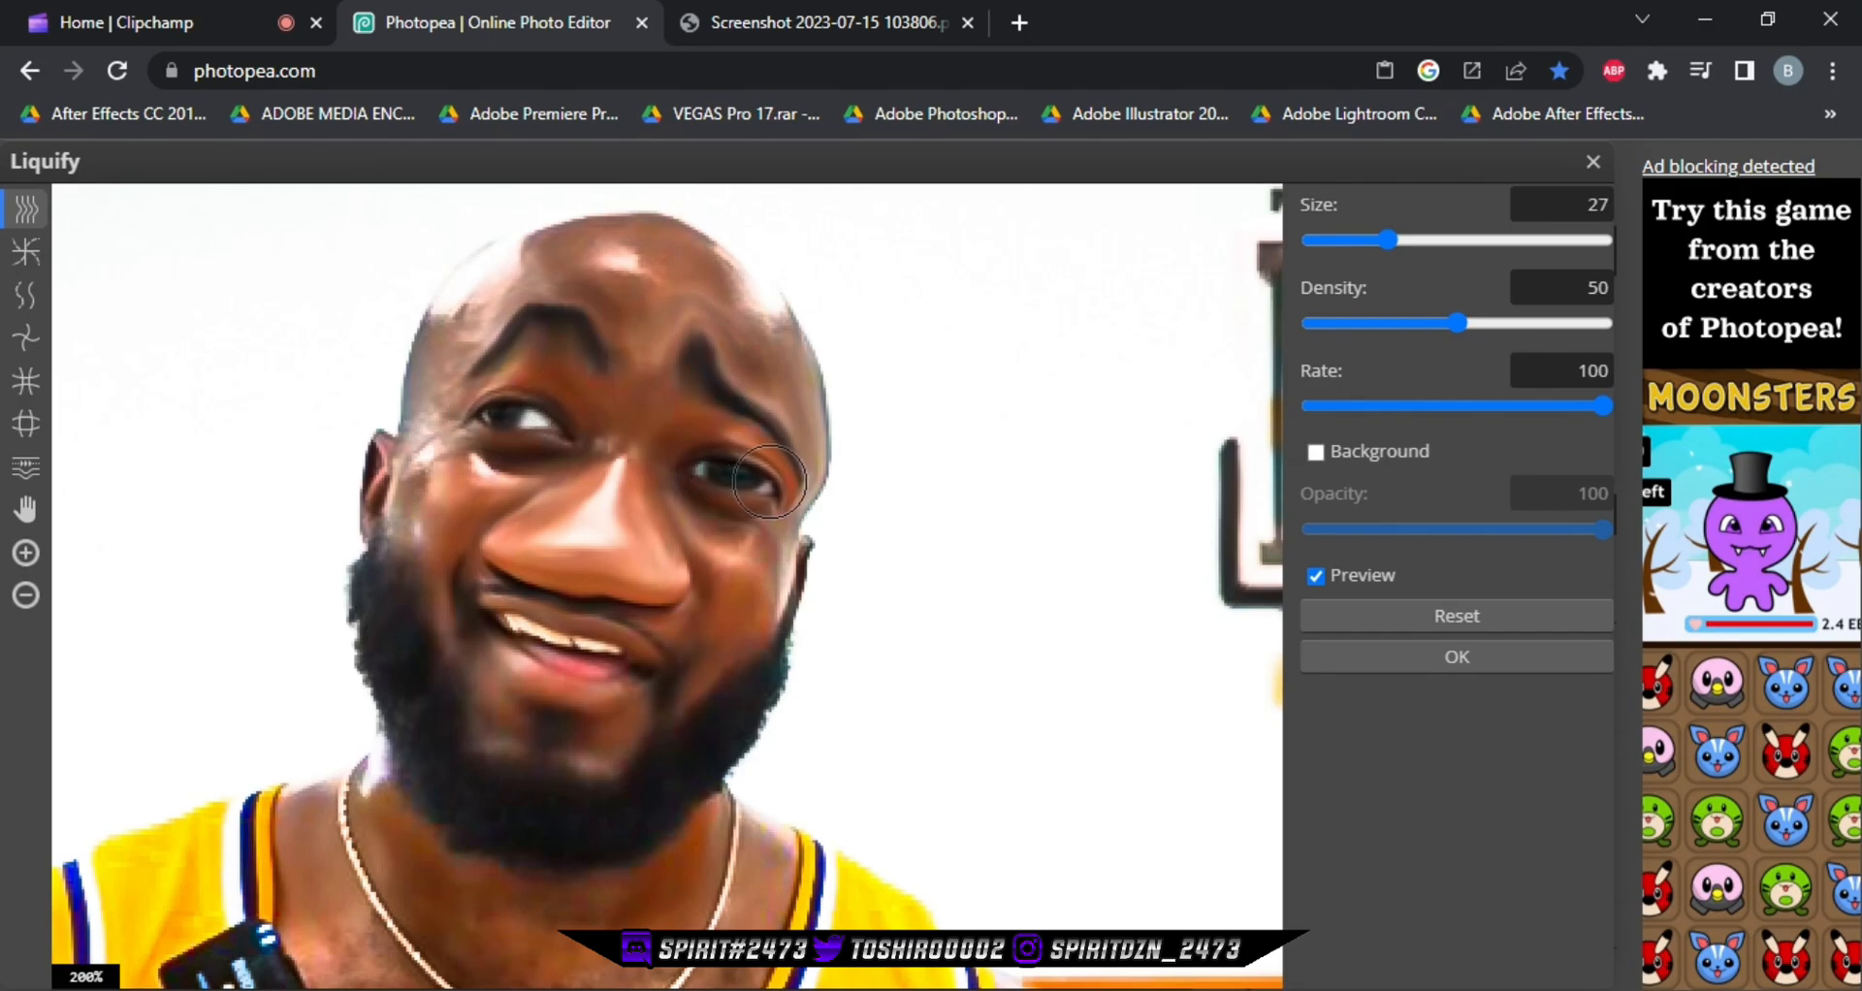
pyautogui.moveTo(501, 414); pyautogui.dragTo(558, 441)
# Stretch the bearded man's mouth into a wide grin by pulling both corners outward and up toward the cheeks
pyautogui.moveTo(547, 651)
pyautogui.mouseDown()
pyautogui.moveTo(613, 654)
pyautogui.moveTo(558, 695)
pyautogui.moveTo(457, 657)
pyautogui.moveTo(484, 657)
pyautogui.moveTo(443, 619)
pyautogui.moveTo(468, 627)
pyautogui.moveTo(431, 574)
pyautogui.moveTo(431, 529)
pyautogui.mouseUp()
pyautogui.moveTo(539, 624)
pyautogui.mouseDown()
pyautogui.moveTo(582, 645)
pyautogui.moveTo(694, 625)
pyautogui.moveTo(593, 638)
pyautogui.mouseUp()
pyautogui.moveTo(448, 577); pyautogui.dragTo(435, 506)
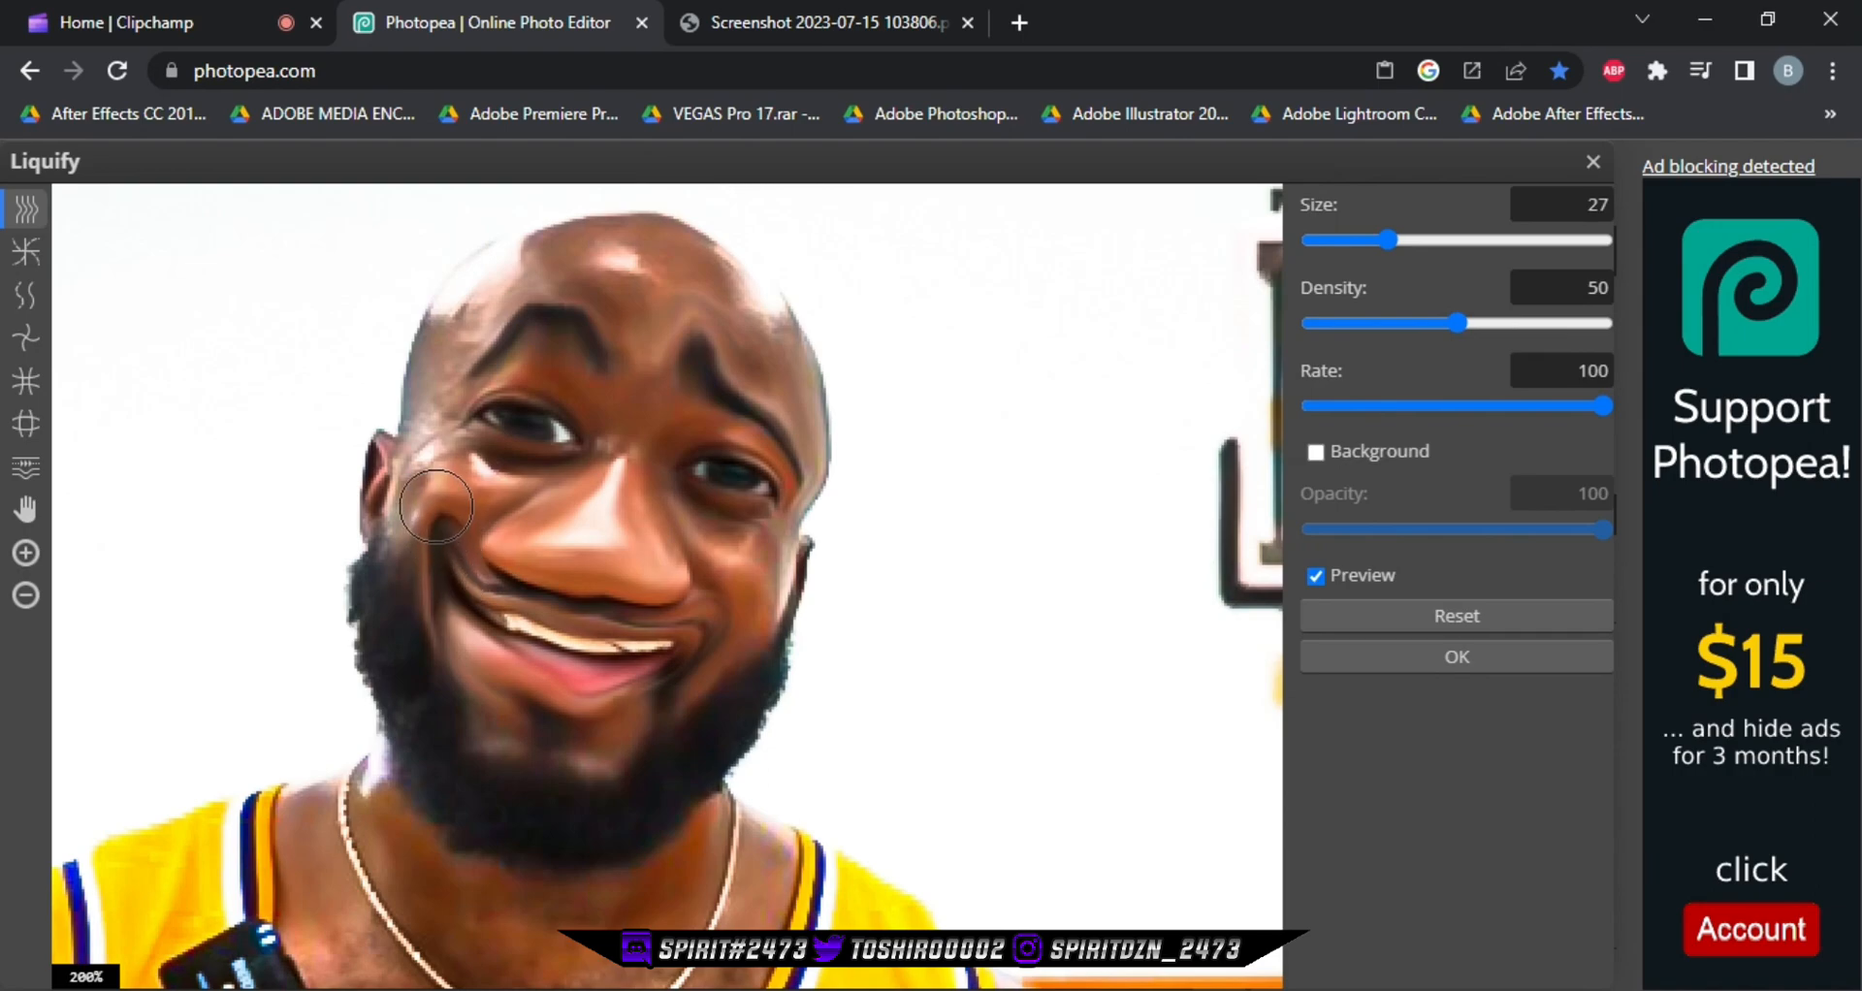
pyautogui.moveTo(473, 620)
pyautogui.mouseDown()
pyautogui.moveTo(512, 654)
pyautogui.moveTo(497, 675)
pyautogui.moveTo(526, 660)
pyautogui.moveTo(453, 634)
pyautogui.moveTo(412, 553)
pyautogui.mouseUp()
pyautogui.moveTo(562, 668)
pyautogui.mouseDown()
pyautogui.moveTo(660, 664)
pyautogui.moveTo(749, 584)
pyautogui.mouseUp()
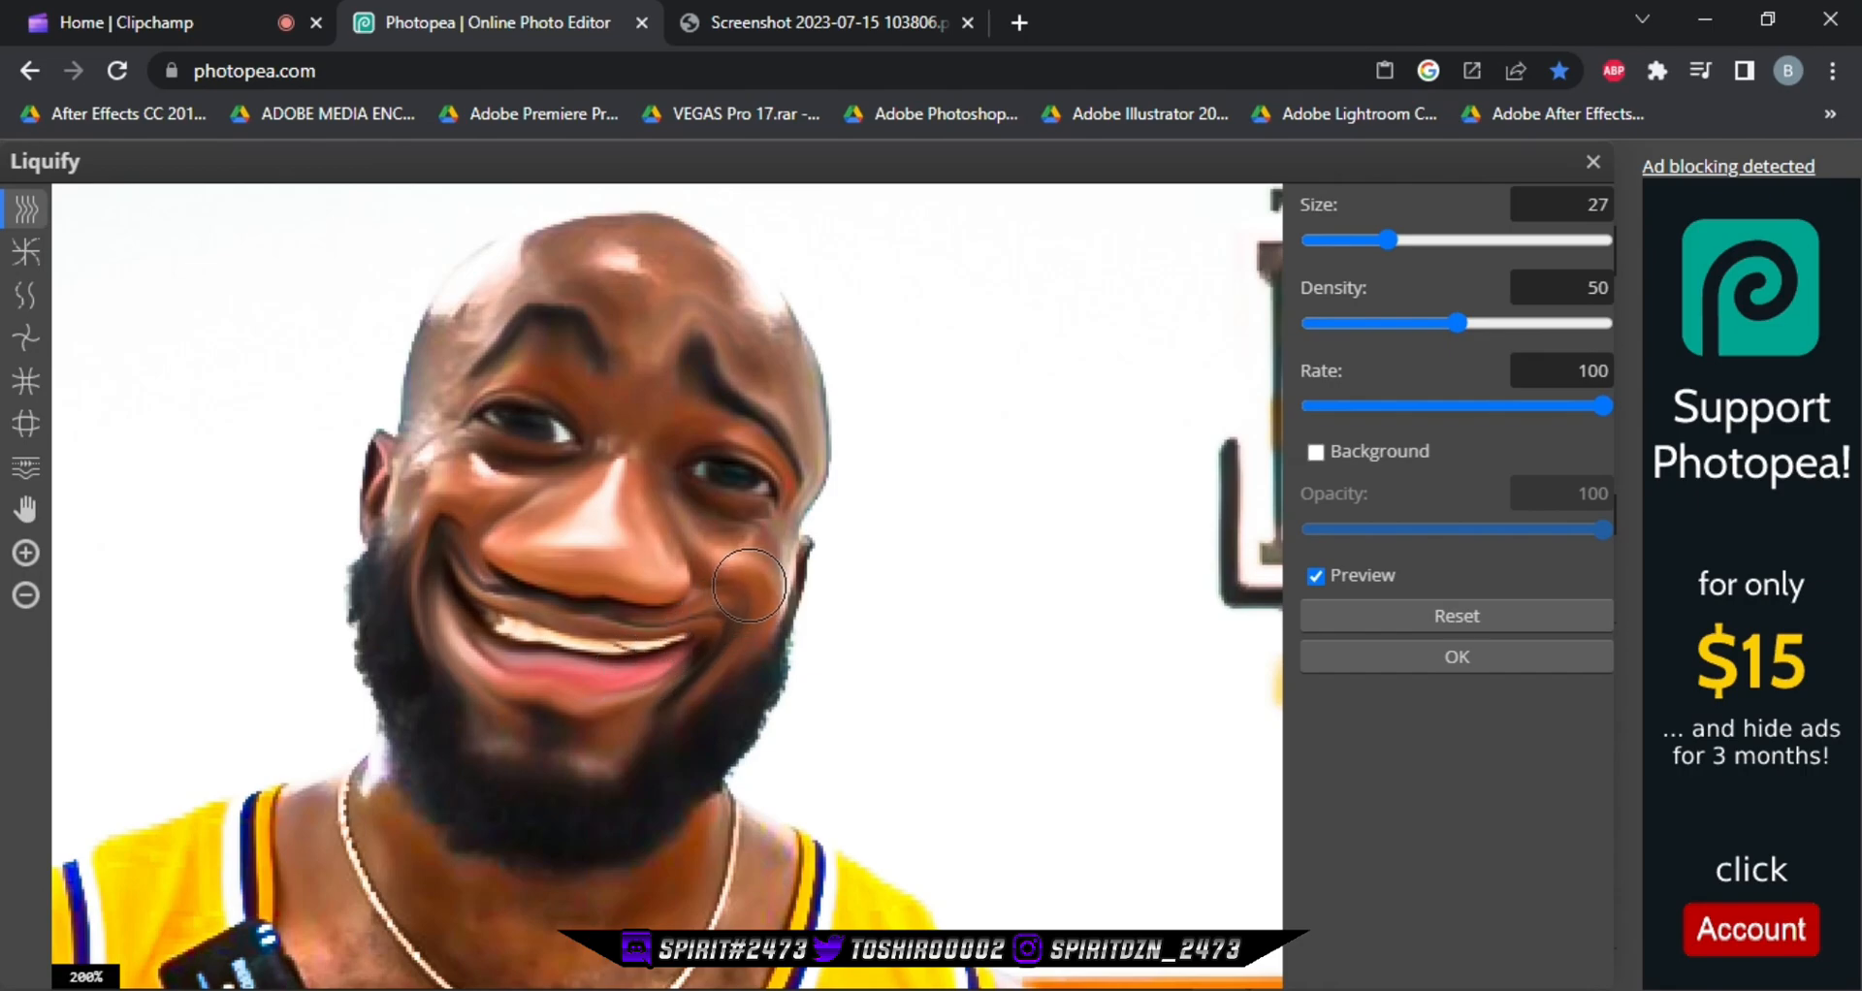
pyautogui.moveTo(577, 669)
pyautogui.mouseDown()
pyautogui.moveTo(577, 701)
pyautogui.moveTo(552, 695)
pyautogui.moveTo(412, 546)
pyautogui.mouseUp()
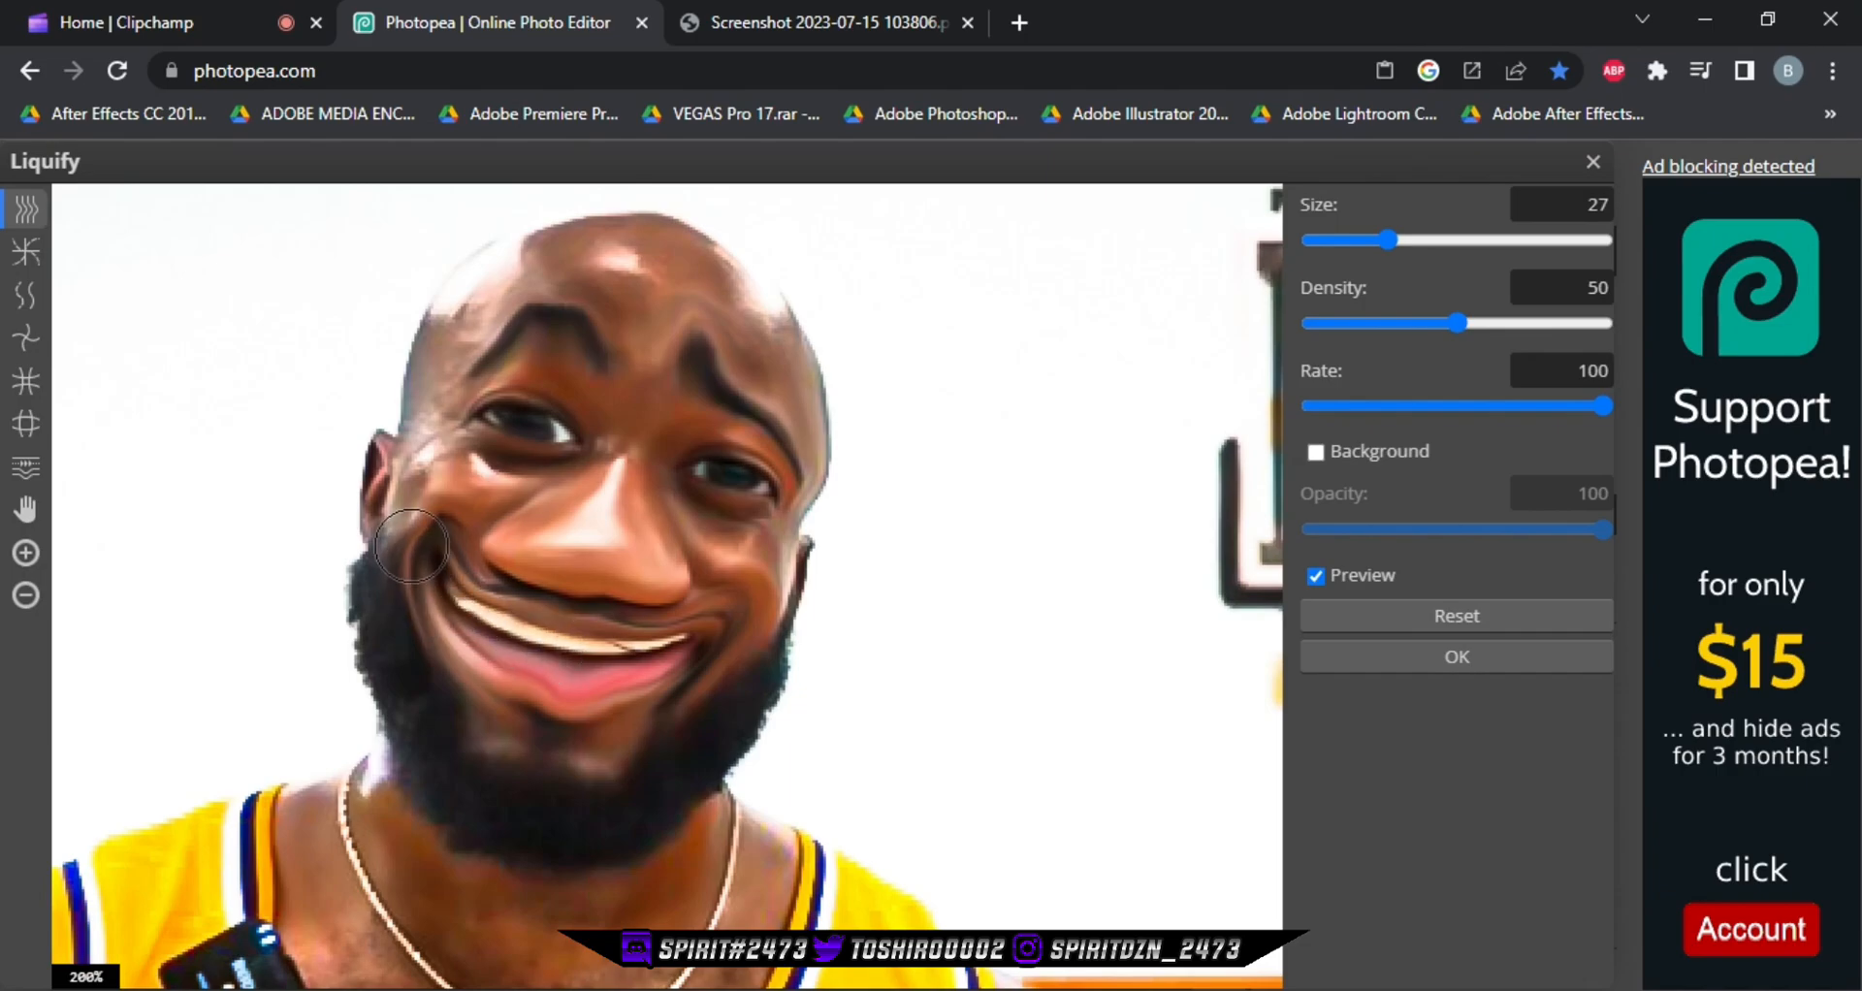
pyautogui.moveTo(516, 638)
pyautogui.mouseDown()
pyautogui.moveTo(587, 665)
pyautogui.moveTo(717, 631)
pyautogui.moveTo(780, 585)
pyautogui.moveTo(724, 606)
pyautogui.mouseUp()
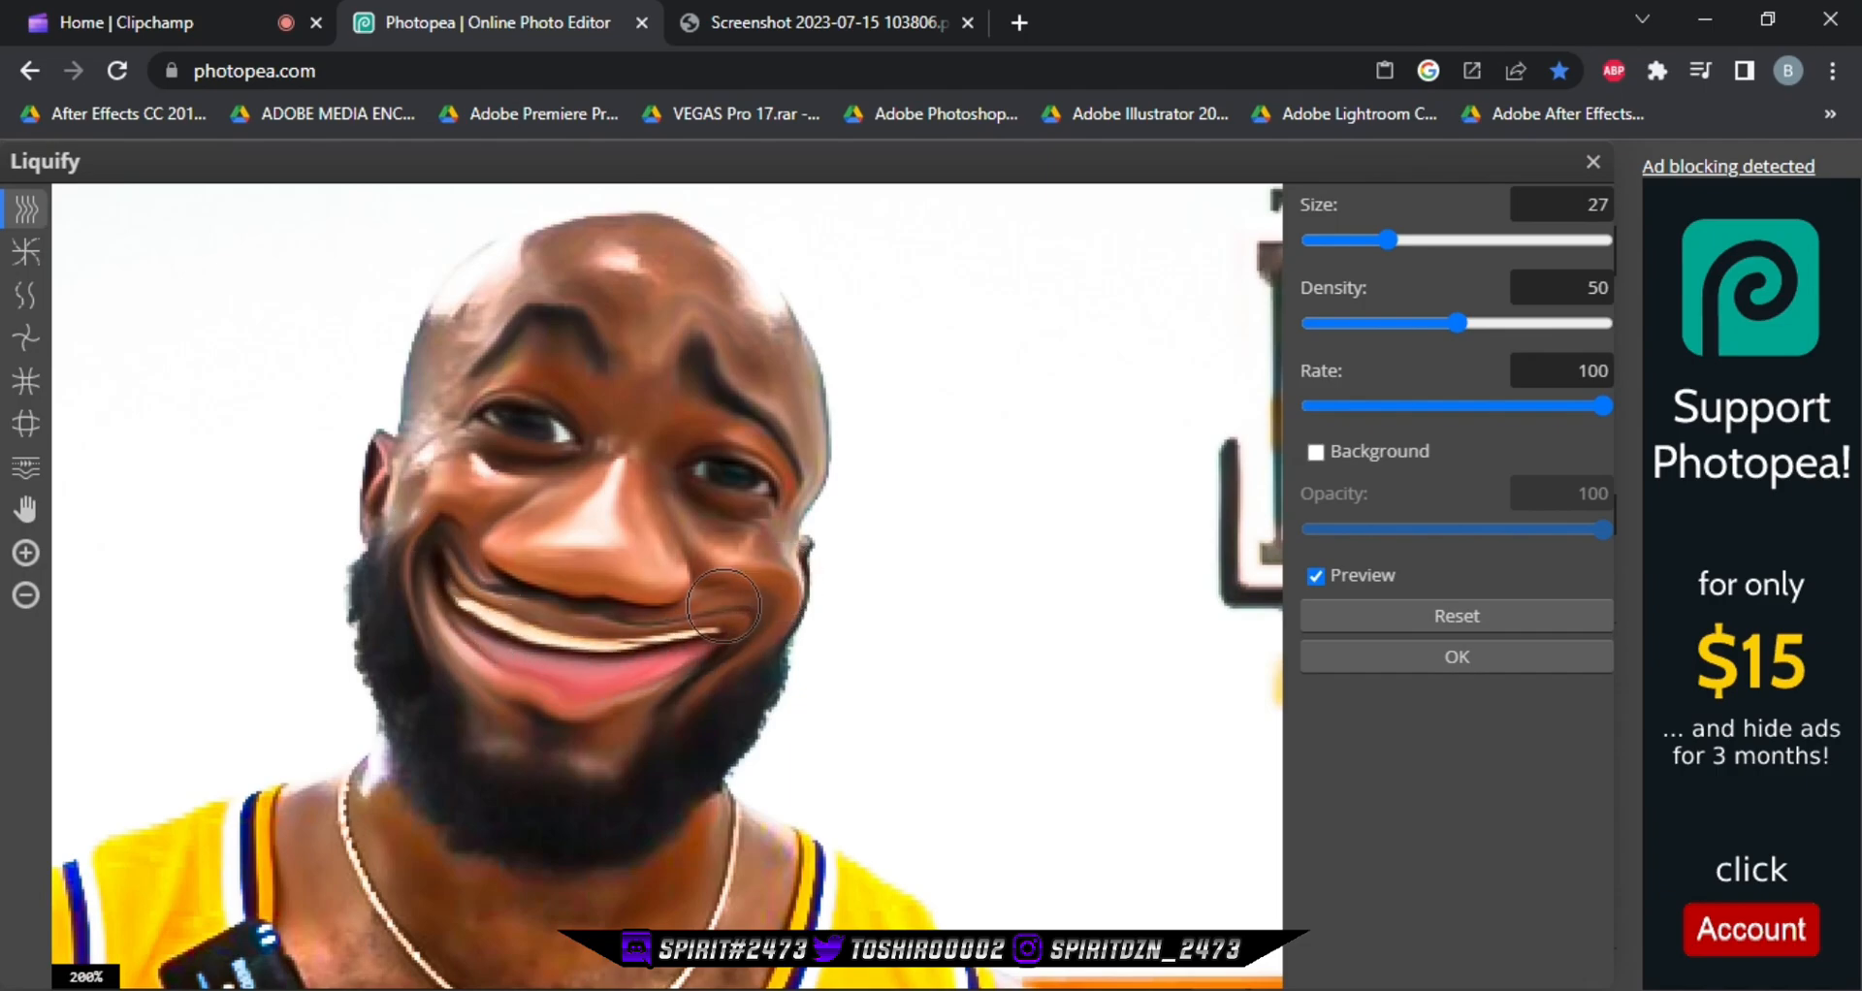
# Widen the nose of the man with the headscarf on both sides, using a warp brush size of 49
pyautogui.click(25, 509)
pyautogui.moveTo(713, 503); pyautogui.dragTo(150, 486)
pyautogui.scroll(-4, 836, 516)
pyautogui.scroll(2, 791, 487)
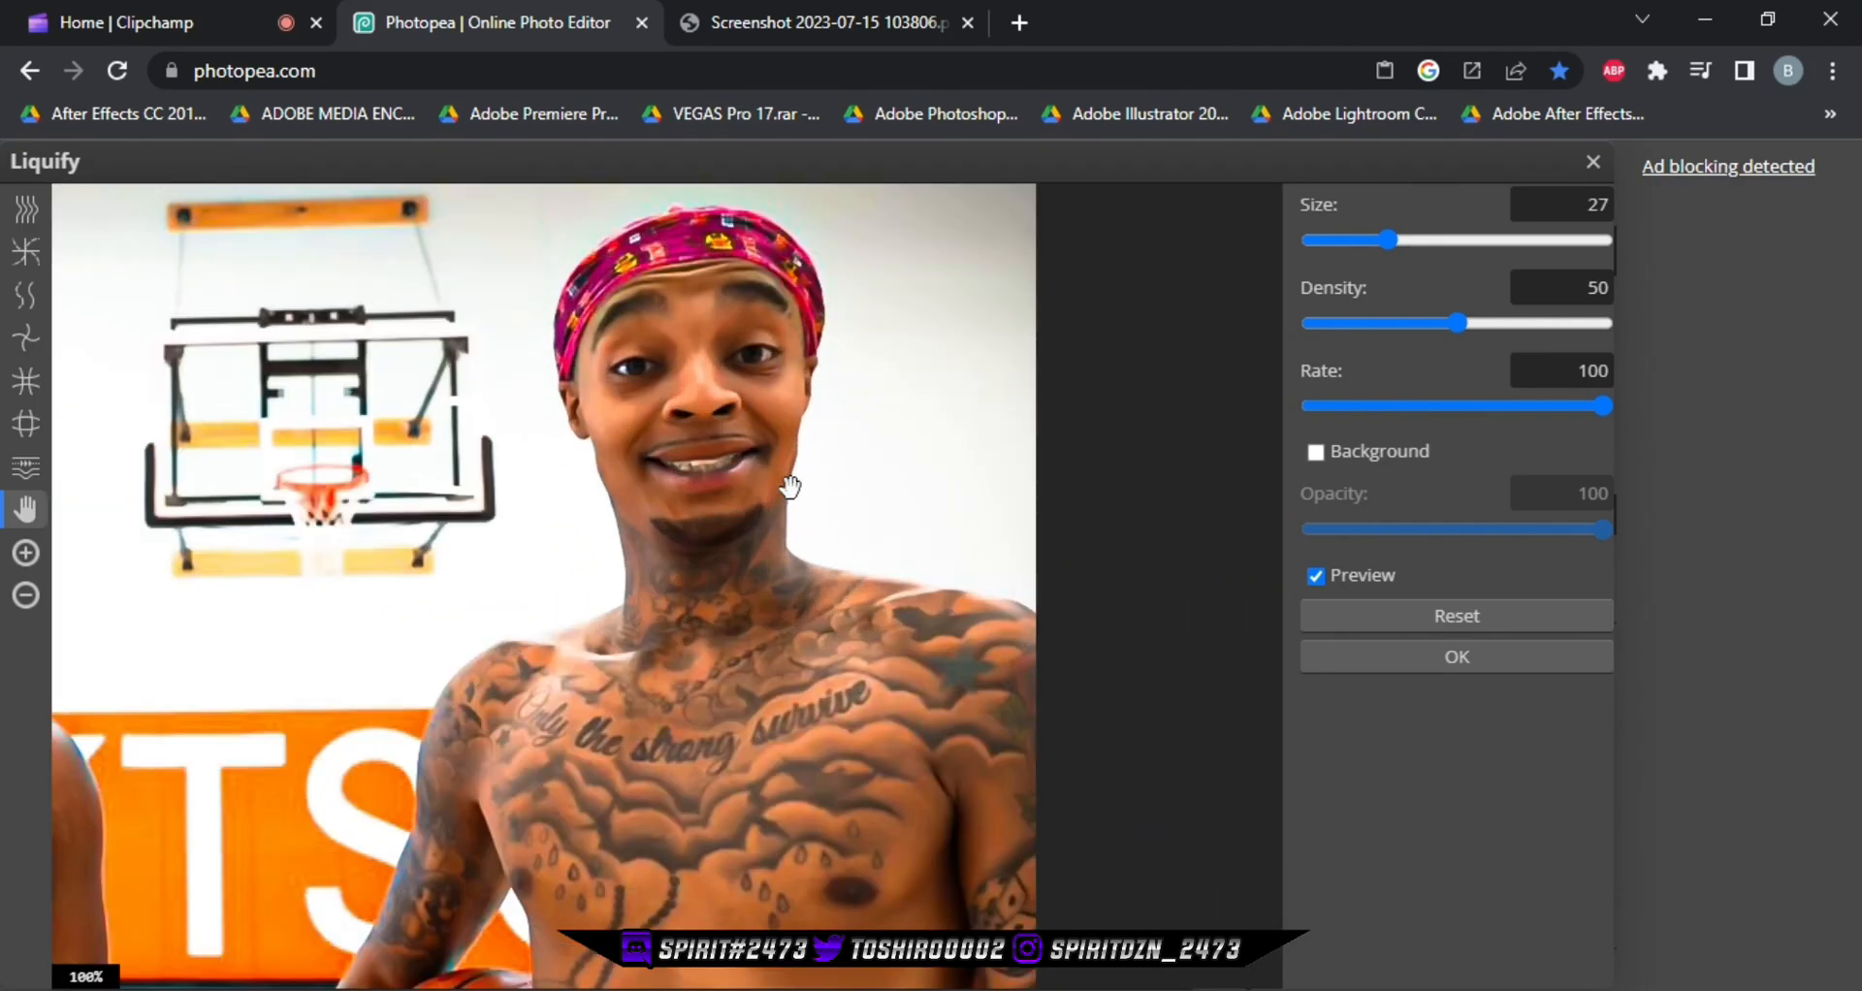
pyautogui.scroll(2, 790, 487)
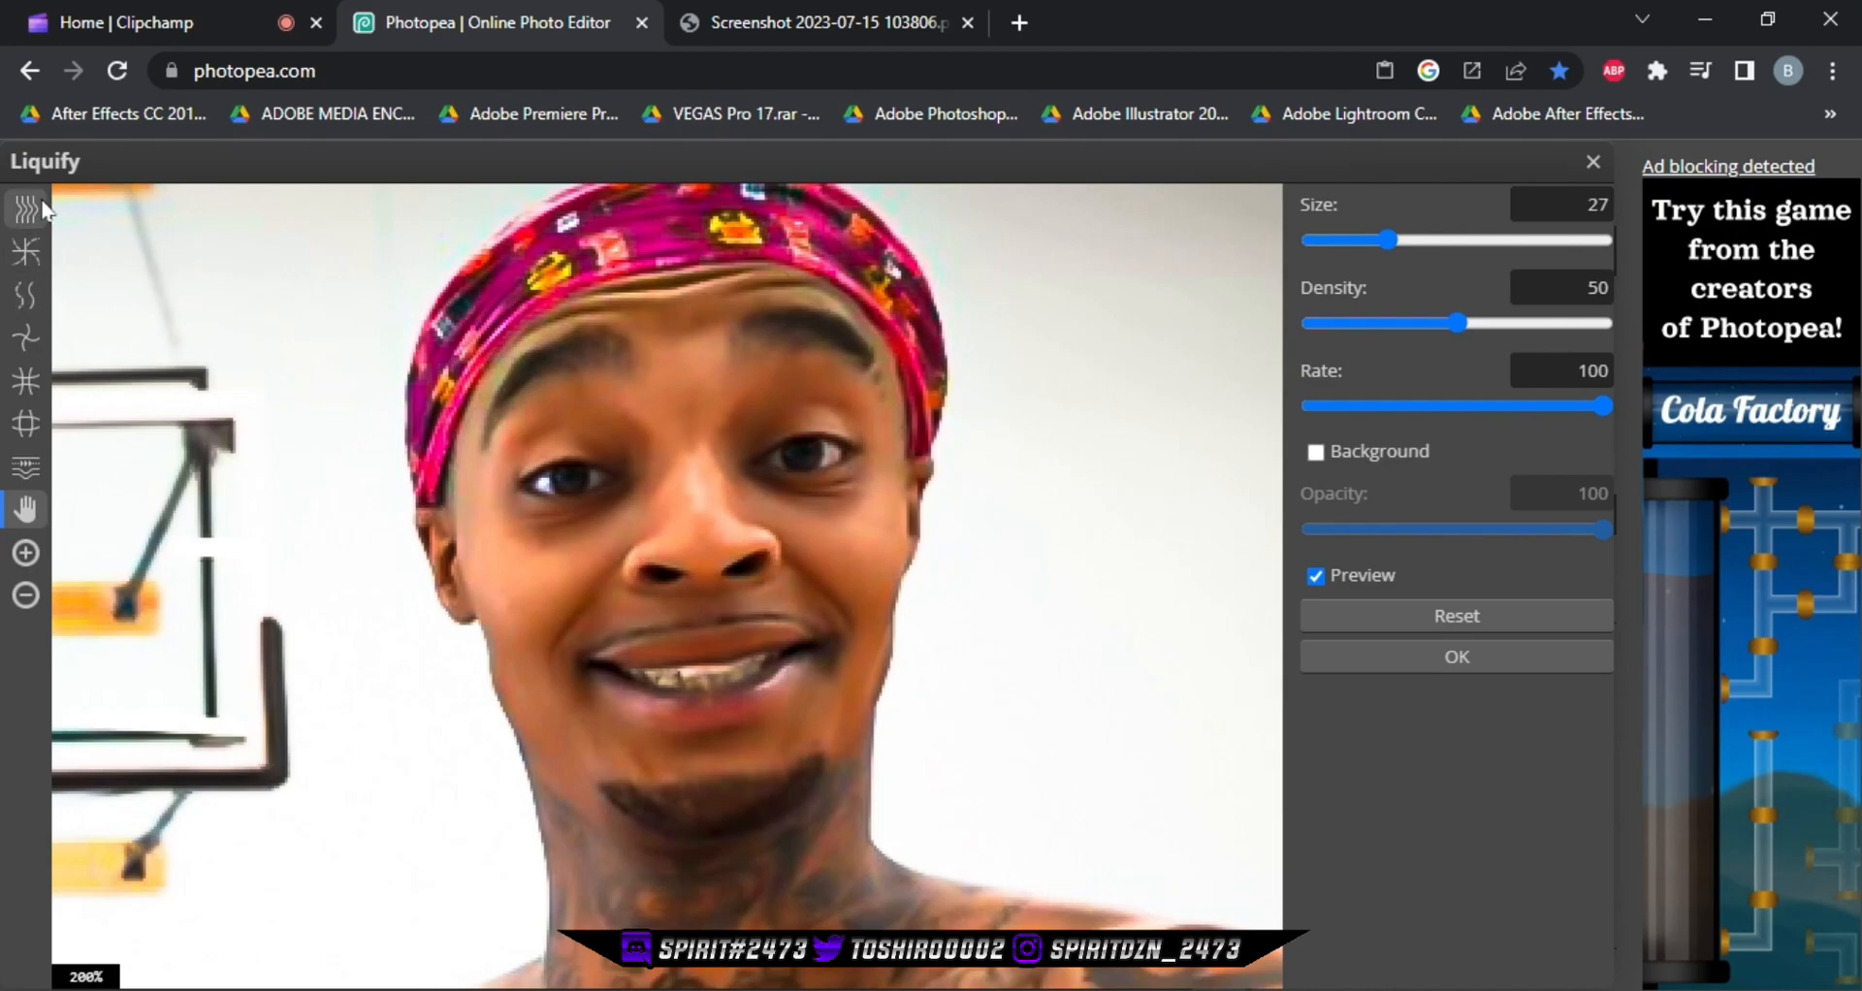
pyautogui.click(44, 210)
pyautogui.moveTo(742, 518); pyautogui.dragTo(581, 568)
pyautogui.click(1406, 240)
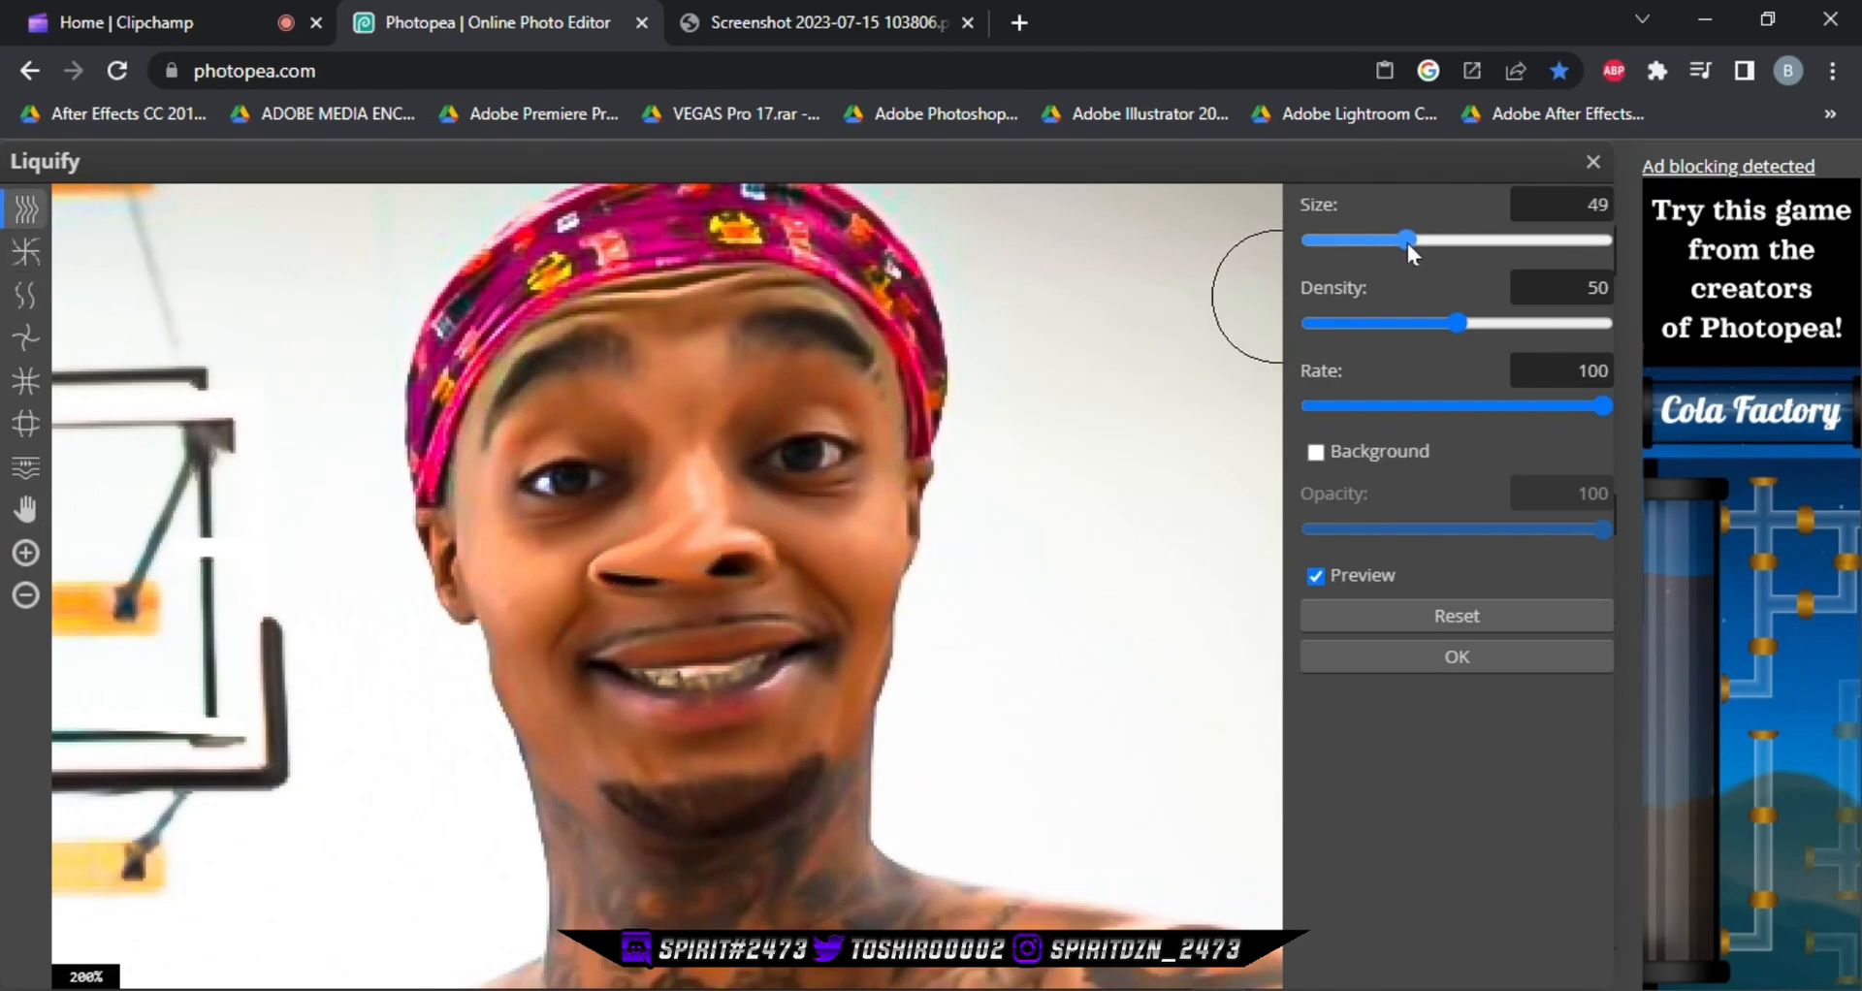
pyautogui.moveTo(662, 532)
pyautogui.mouseDown()
pyautogui.moveTo(685, 539)
pyautogui.moveTo(657, 499)
pyautogui.moveTo(645, 509)
pyautogui.moveTo(669, 489)
pyautogui.moveTo(809, 538)
pyautogui.mouseUp()
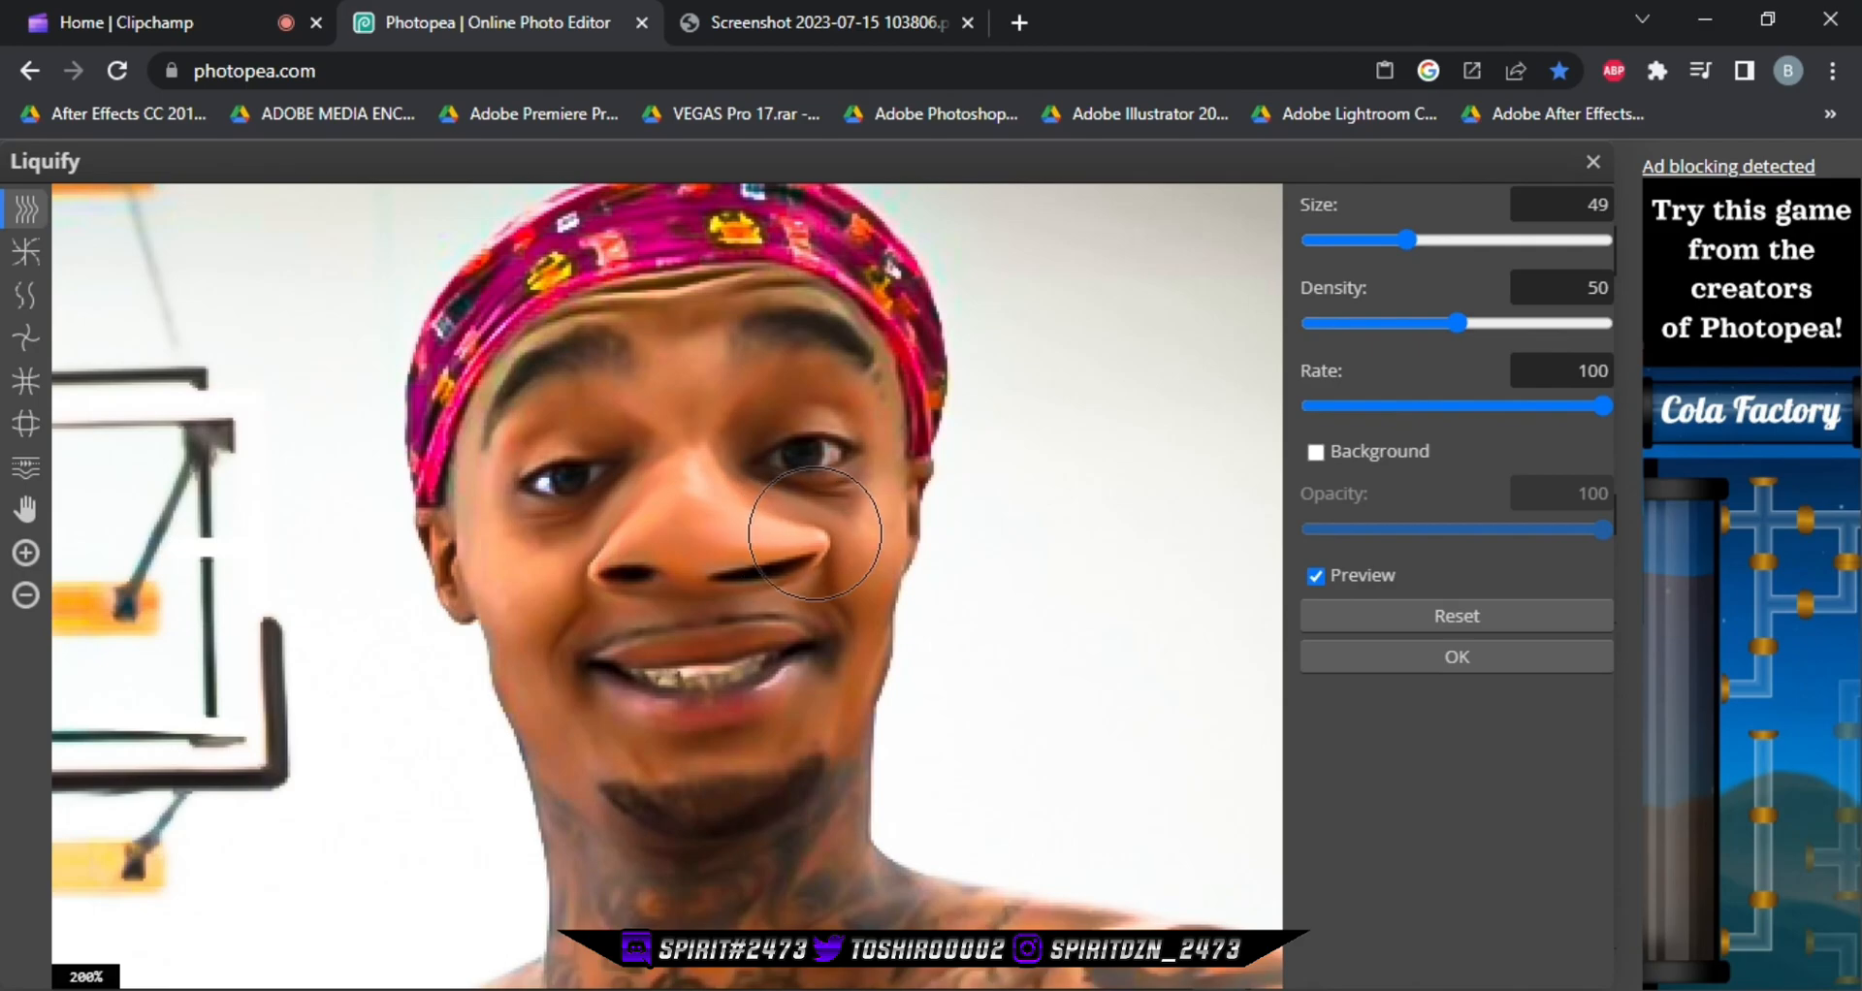
pyautogui.moveTo(652, 555)
pyautogui.mouseDown()
pyautogui.moveTo(567, 548)
pyautogui.moveTo(636, 496)
pyautogui.moveTo(727, 497)
pyautogui.moveTo(718, 475)
pyautogui.mouseUp()
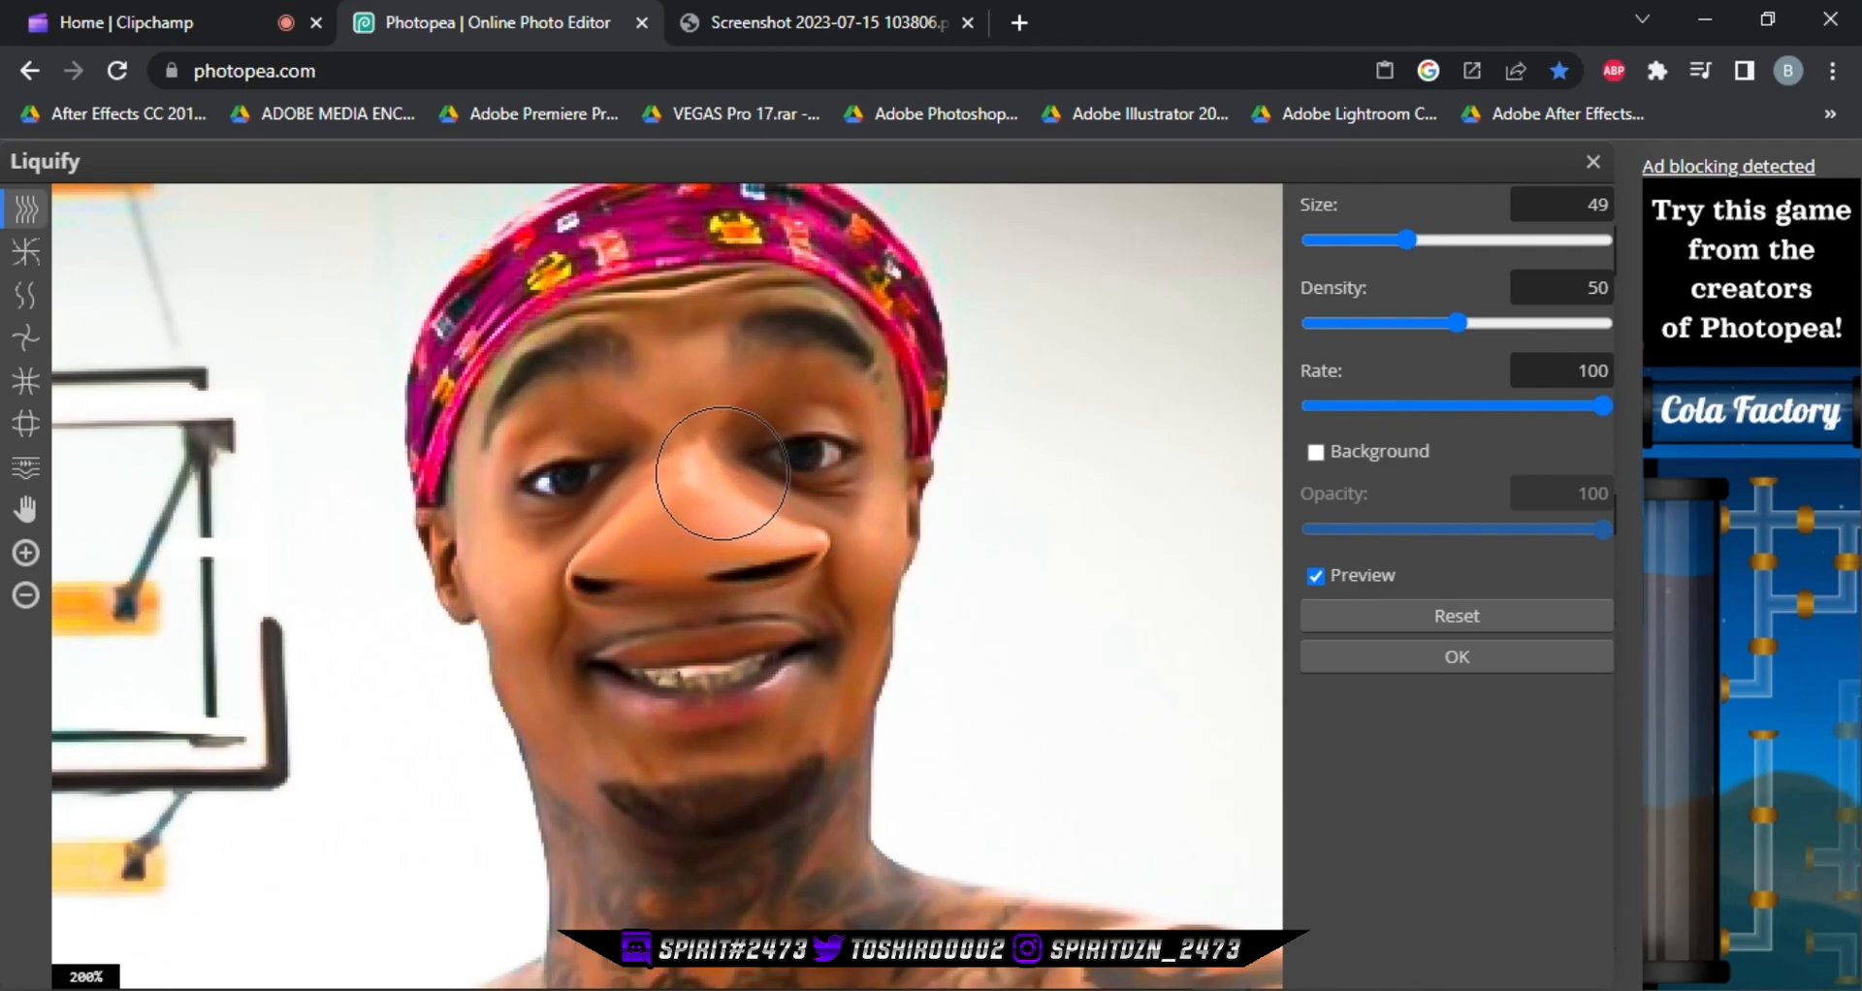
# Shift the pupils of the man with the headscarf sideways with the warp brush at size 26
pyautogui.moveTo(1407, 240)
pyautogui.mouseDown()
pyautogui.moveTo(1423, 245)
pyautogui.moveTo(1387, 245)
pyautogui.mouseUp()
pyautogui.moveTo(567, 475)
pyautogui.mouseDown()
pyautogui.moveTo(519, 481)
pyautogui.moveTo(607, 473)
pyautogui.mouseUp()
pyautogui.moveTo(802, 450)
pyautogui.mouseDown()
pyautogui.moveTo(767, 450)
pyautogui.moveTo(846, 447)
pyautogui.mouseUp()
# Stretch both eyebrows of the man with the headscarf inward toward the nose bridge and outward down the temples
pyautogui.moveTo(542, 361)
pyautogui.mouseDown()
pyautogui.moveTo(596, 351)
pyautogui.moveTo(642, 400)
pyautogui.moveTo(603, 354)
pyautogui.moveTo(662, 419)
pyautogui.mouseUp()
pyautogui.moveTo(599, 369)
pyautogui.mouseDown()
pyautogui.moveTo(546, 321)
pyautogui.moveTo(531, 350)
pyautogui.moveTo(500, 335)
pyautogui.moveTo(502, 377)
pyautogui.moveTo(461, 414)
pyautogui.mouseUp()
pyautogui.moveTo(753, 319)
pyautogui.mouseDown()
pyautogui.moveTo(795, 347)
pyautogui.moveTo(821, 316)
pyautogui.moveTo(844, 348)
pyautogui.moveTo(869, 322)
pyautogui.moveTo(862, 373)
pyautogui.moveTo(891, 404)
pyautogui.moveTo(883, 347)
pyautogui.moveTo(900, 395)
pyautogui.mouseUp()
pyautogui.moveTo(828, 329)
pyautogui.mouseDown()
pyautogui.moveTo(800, 291)
pyautogui.moveTo(753, 303)
pyautogui.moveTo(723, 388)
pyautogui.mouseUp()
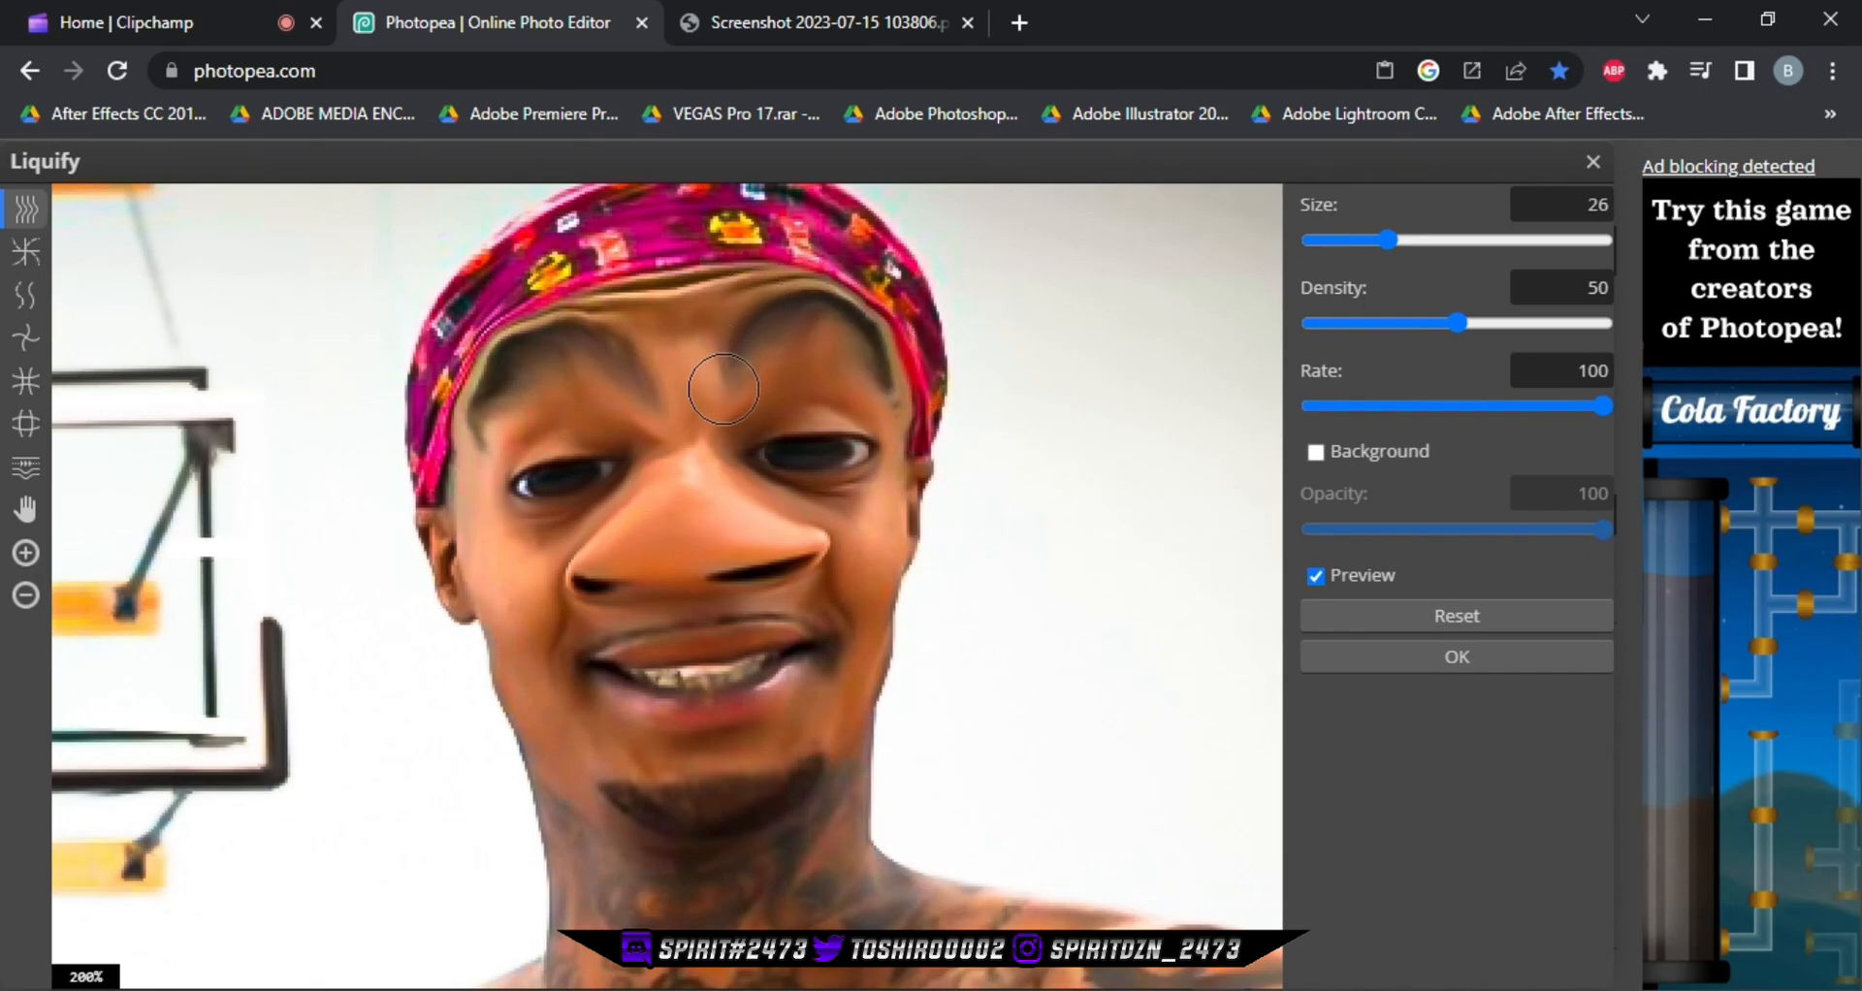
# Pull both mouth corners of the man with the headscarf out and up the cheeks to form an exaggerated grin
pyautogui.moveTo(665, 661)
pyautogui.mouseDown()
pyautogui.moveTo(551, 639)
pyautogui.moveTo(489, 550)
pyautogui.mouseUp()
pyautogui.moveTo(708, 660)
pyautogui.mouseDown()
pyautogui.moveTo(817, 641)
pyautogui.moveTo(892, 545)
pyautogui.mouseUp()
pyautogui.moveTo(635, 669)
pyautogui.mouseDown()
pyautogui.moveTo(568, 641)
pyautogui.moveTo(505, 563)
pyautogui.mouseUp()
pyautogui.moveTo(610, 658); pyautogui.dragTo(521, 572)
pyautogui.moveTo(754, 653)
pyautogui.mouseDown()
pyautogui.moveTo(820, 625)
pyautogui.moveTo(893, 538)
pyautogui.mouseUp()
pyautogui.moveTo(775, 652)
pyautogui.mouseDown()
pyautogui.moveTo(868, 558)
pyautogui.moveTo(878, 503)
pyautogui.mouseUp()
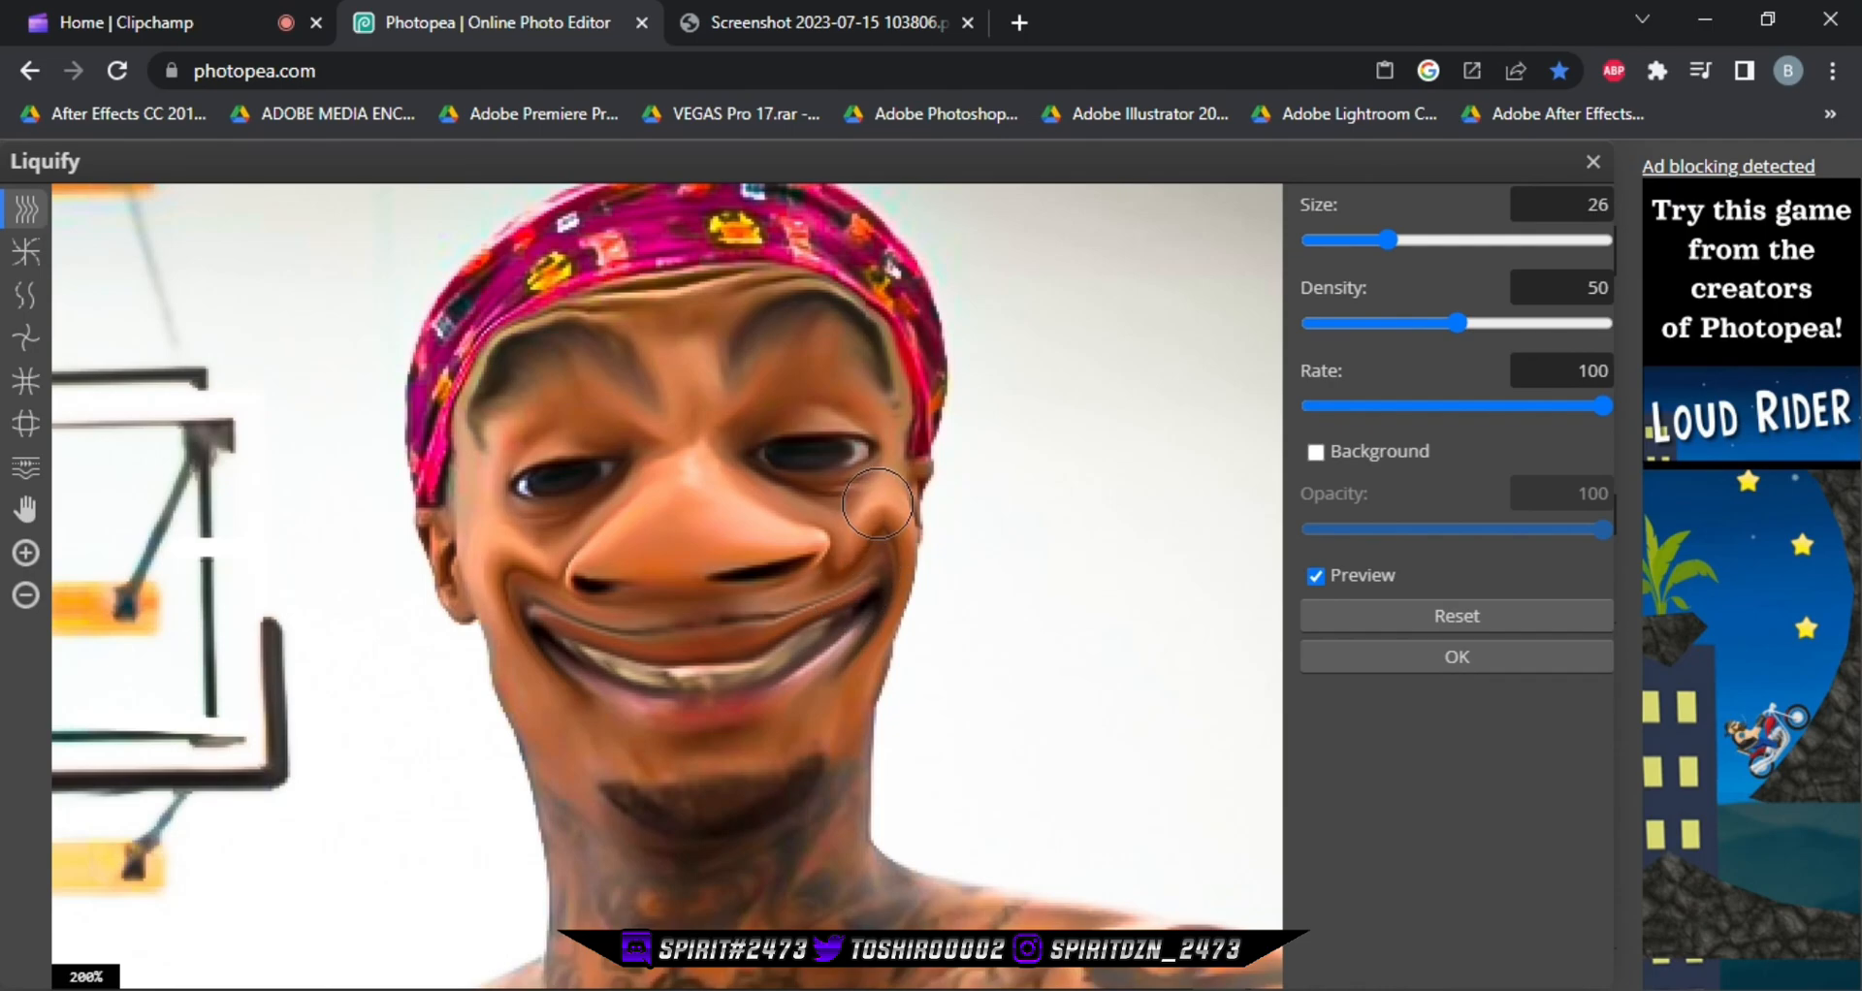
pyautogui.moveTo(566, 630); pyautogui.dragTo(500, 528)
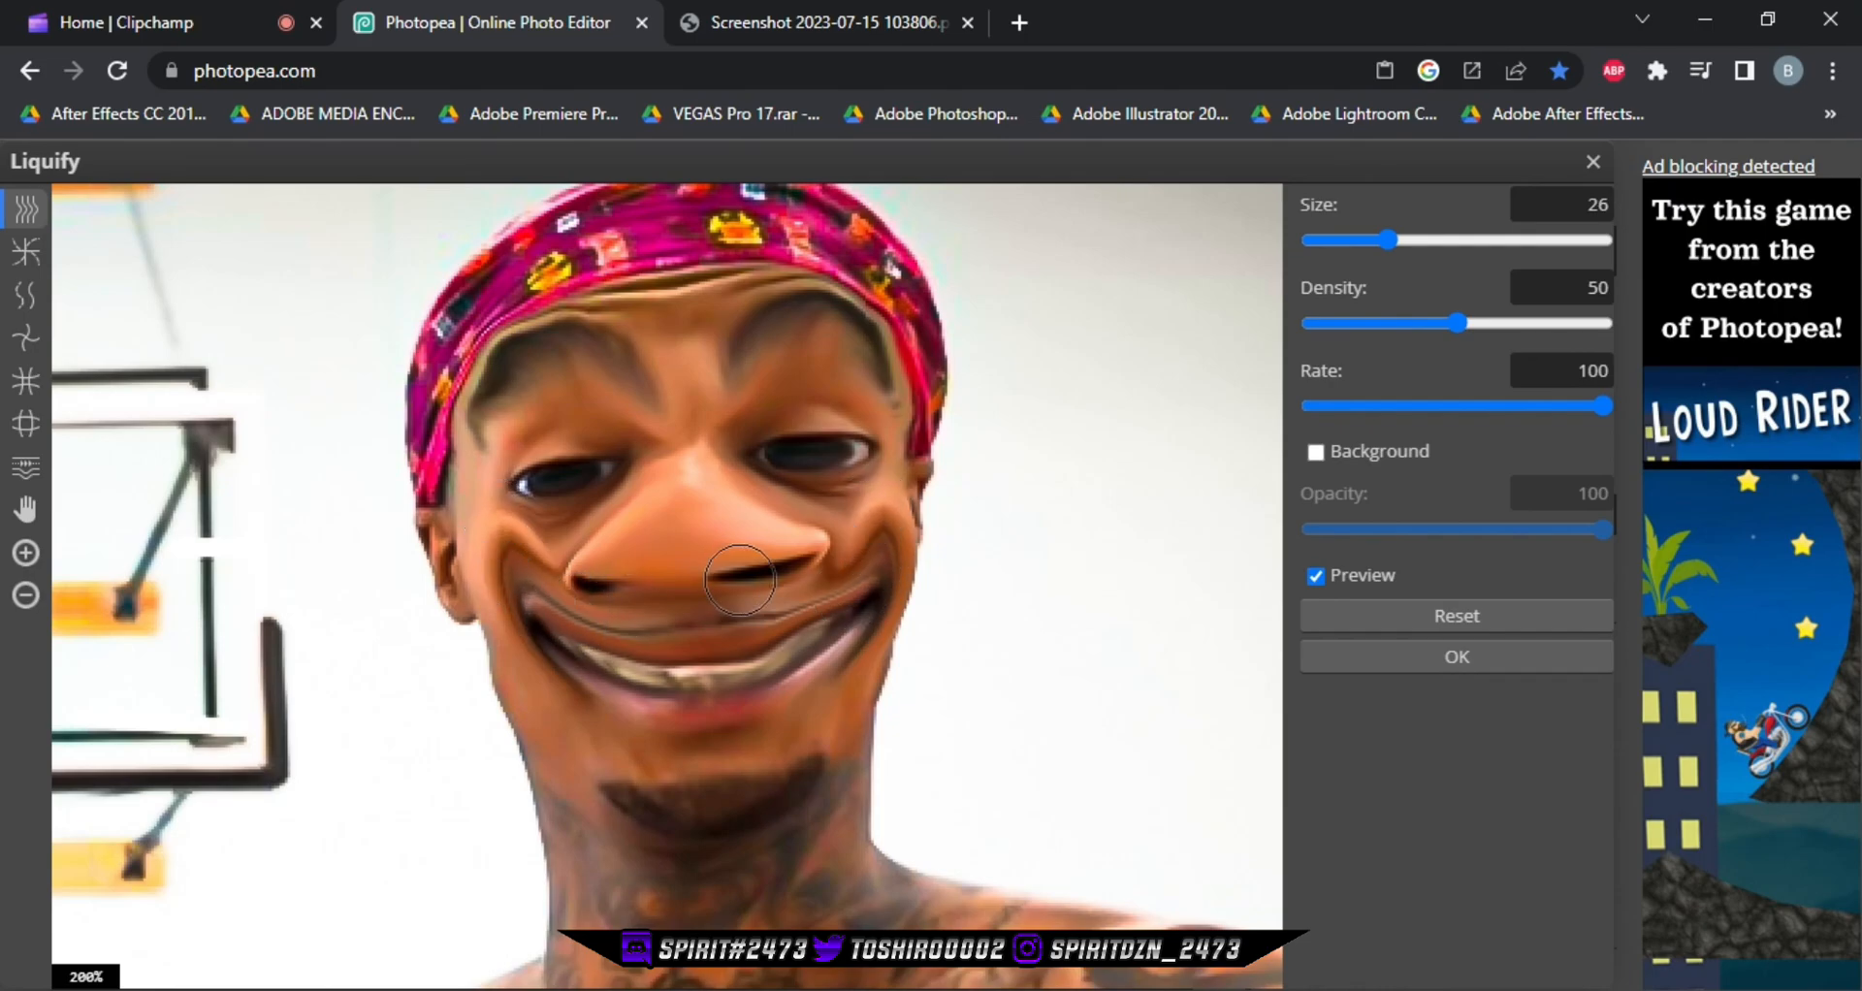
pyautogui.moveTo(819, 626)
pyautogui.mouseDown()
pyautogui.moveTo(868, 582)
pyautogui.moveTo(897, 485)
pyautogui.mouseUp()
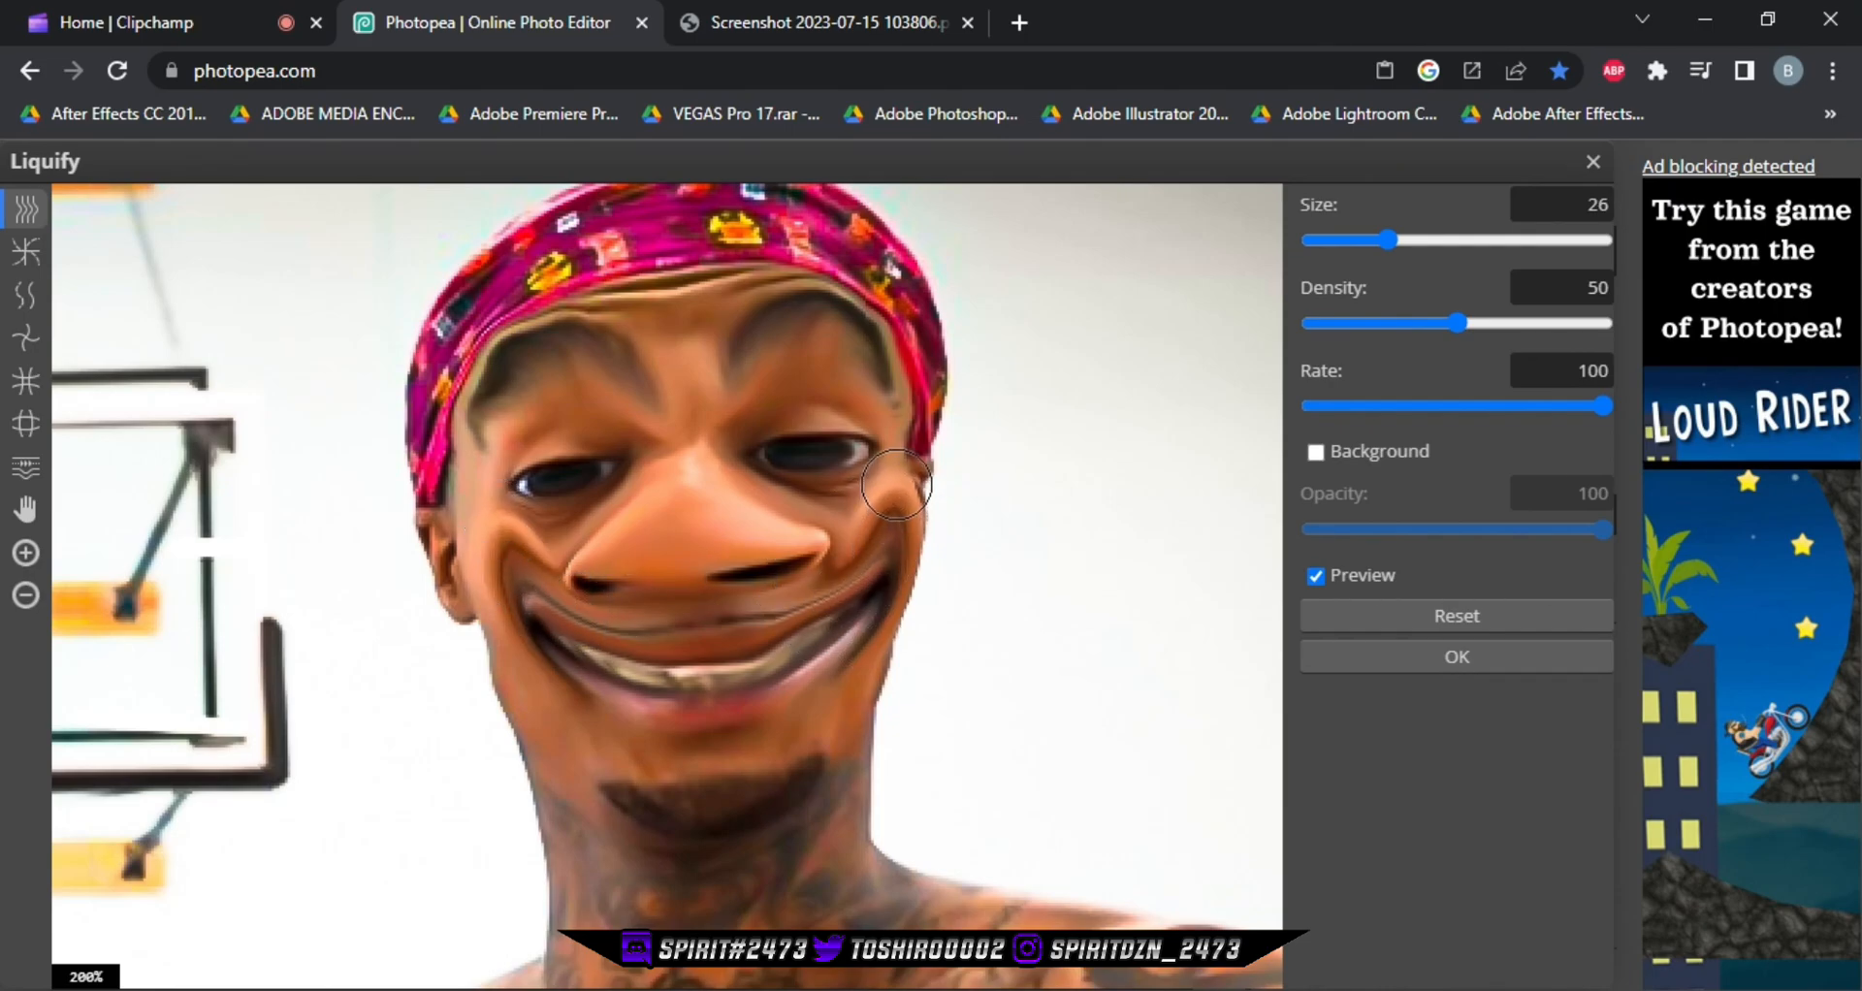
# Warp the goatee of the man with the headscarf, and pull his chin down to a point at brush size 112
pyautogui.moveTo(597, 742); pyautogui.dragTo(679, 858)
pyautogui.click(1442, 242)
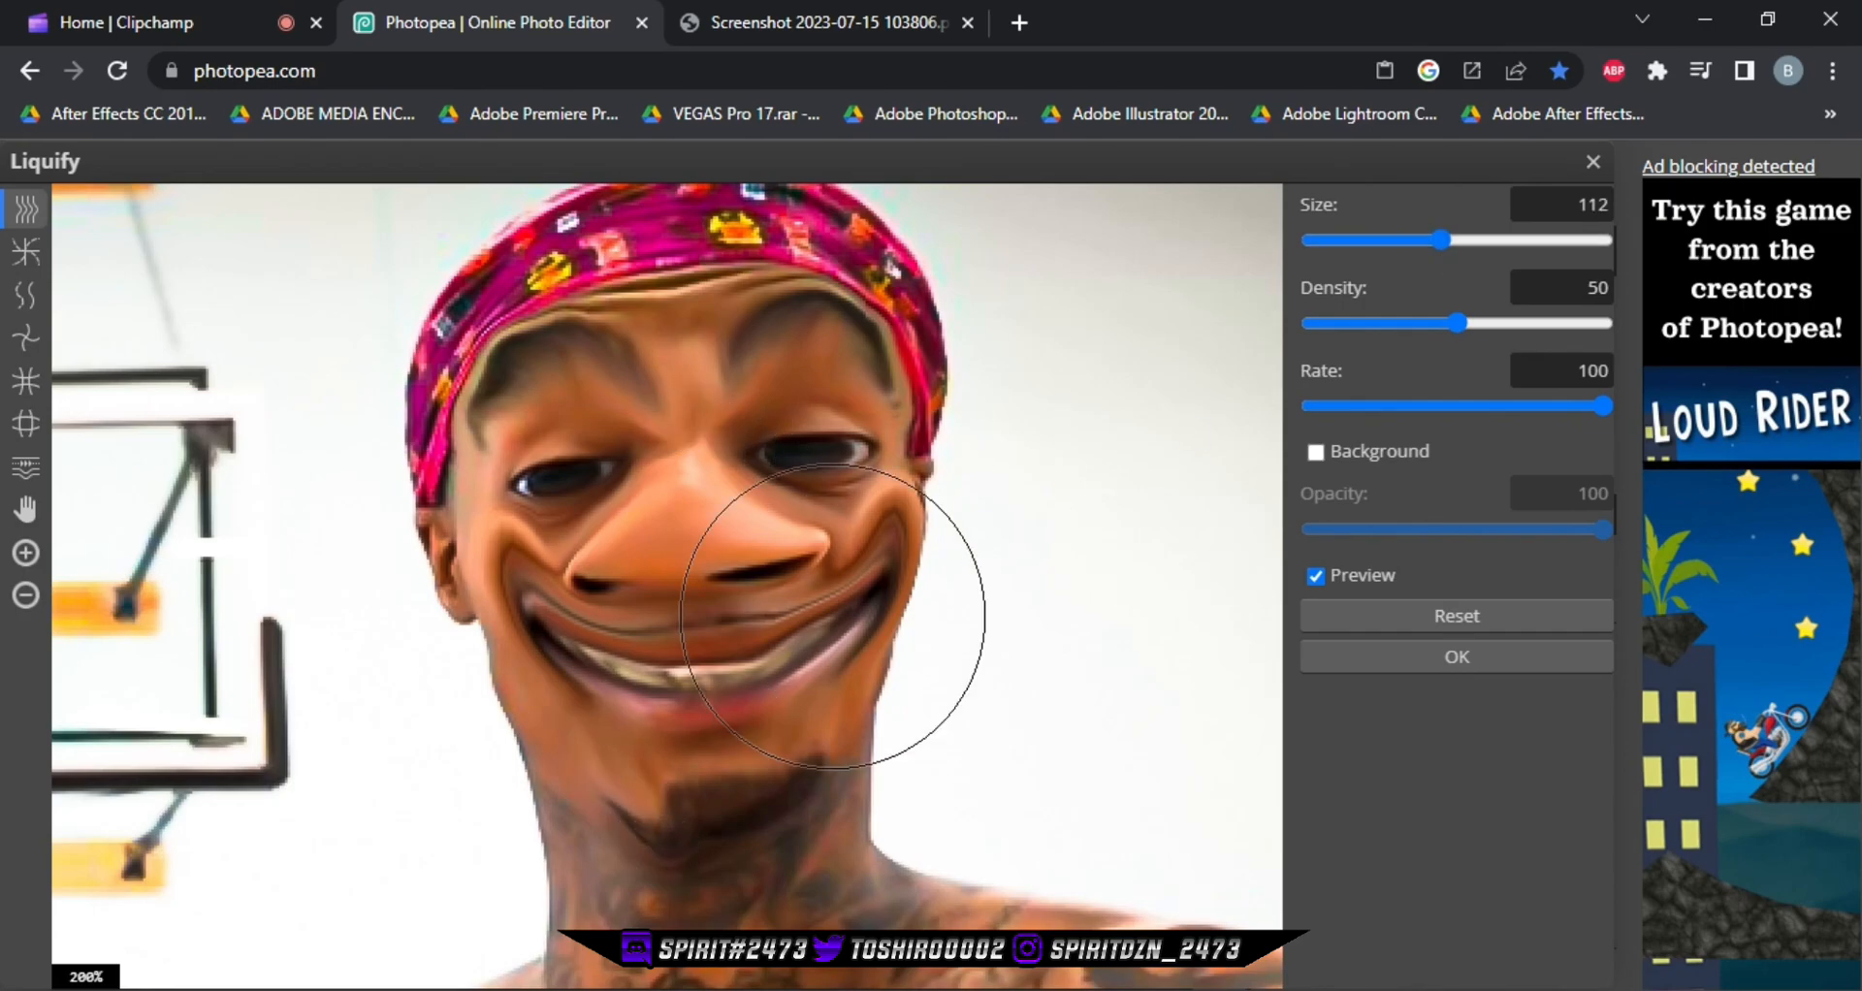
pyautogui.click(25, 509)
pyautogui.scroll(-3, 732, 611)
pyautogui.scroll(3, 732, 611)
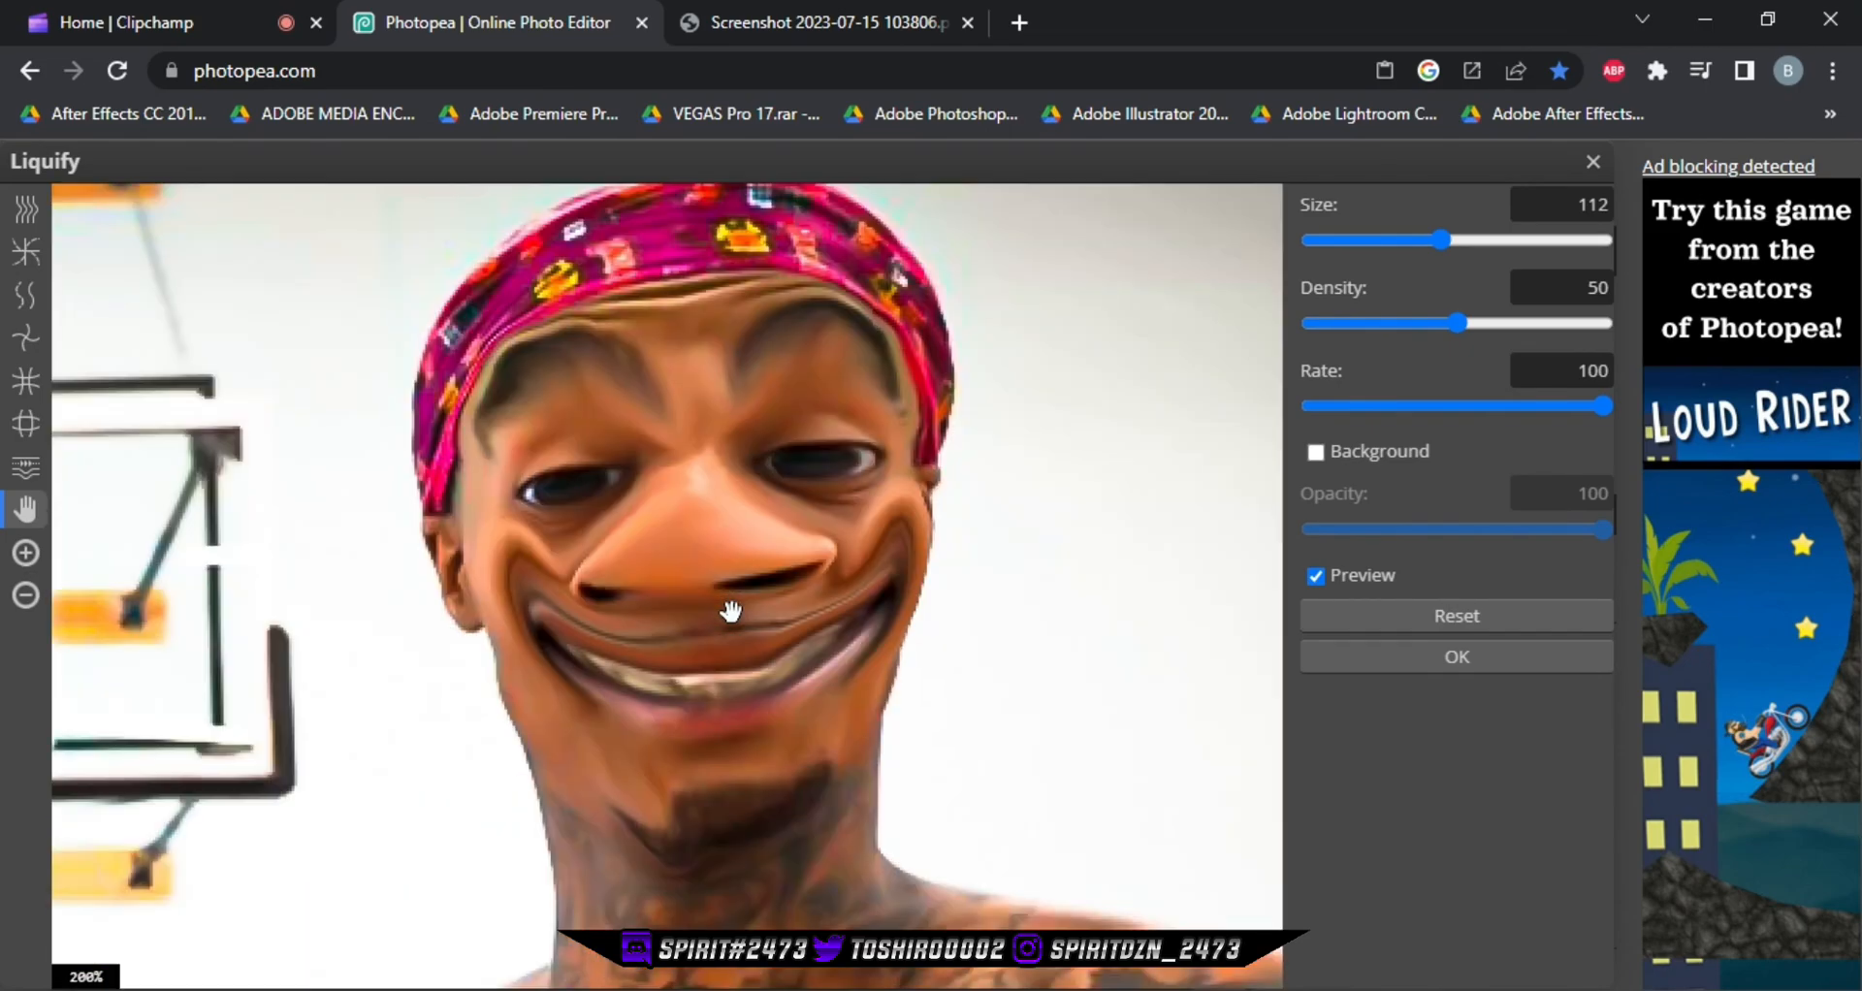
pyautogui.scroll(-2, 732, 611)
pyautogui.click(27, 211)
pyautogui.moveTo(722, 669); pyautogui.dragTo(723, 762)
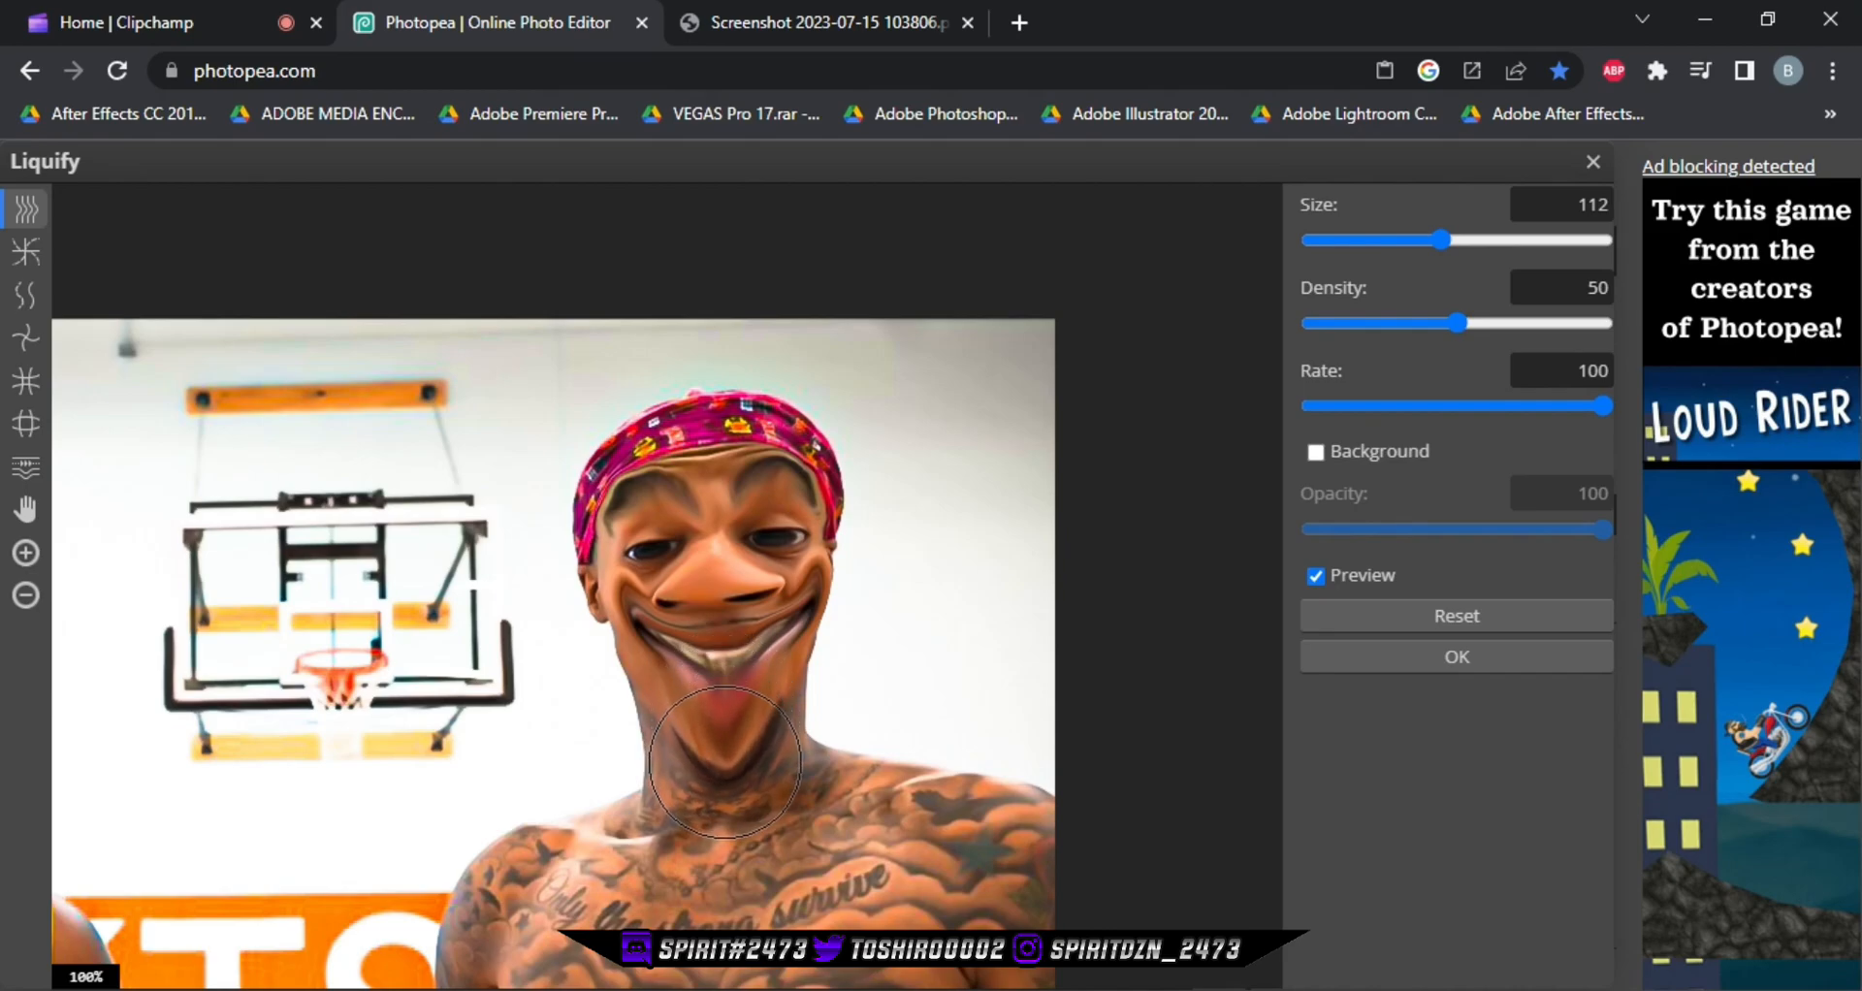
# Smear the basketball hoop area up into the headscarf of the shirtless man
pyautogui.scroll(-1, 849, 729)
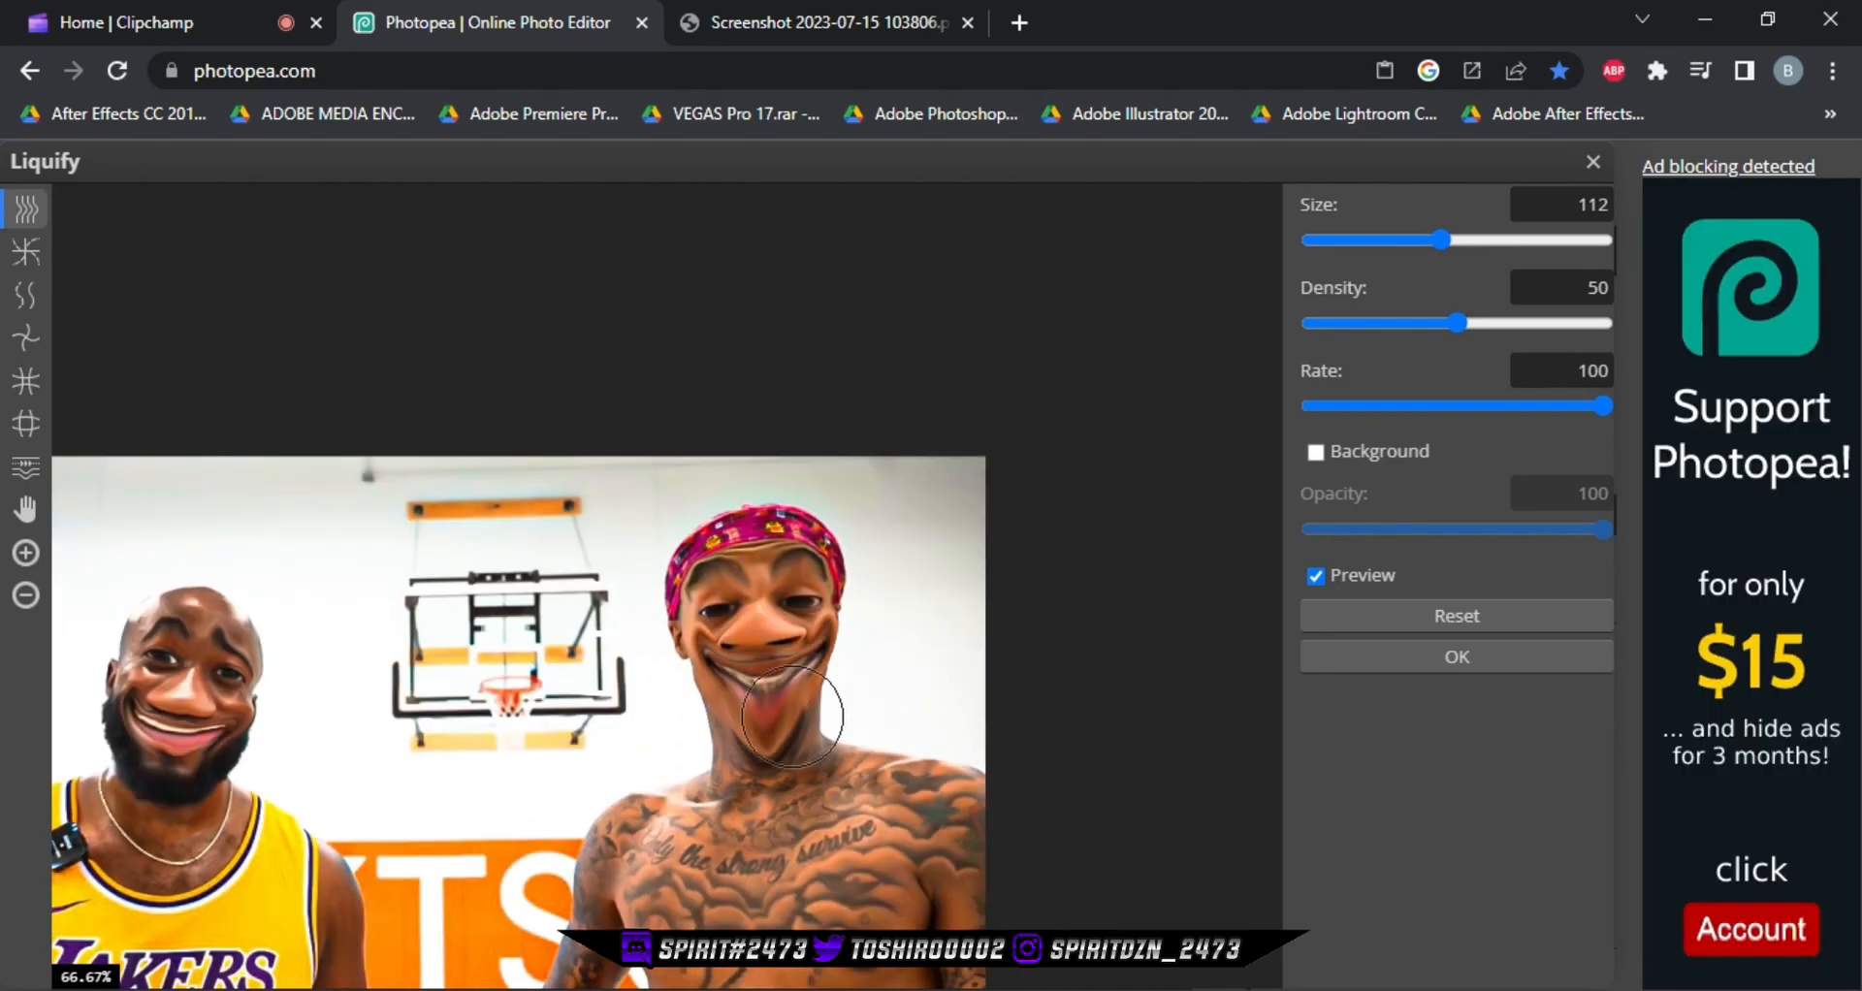
pyautogui.moveTo(458, 681); pyautogui.dragTo(778, 520)
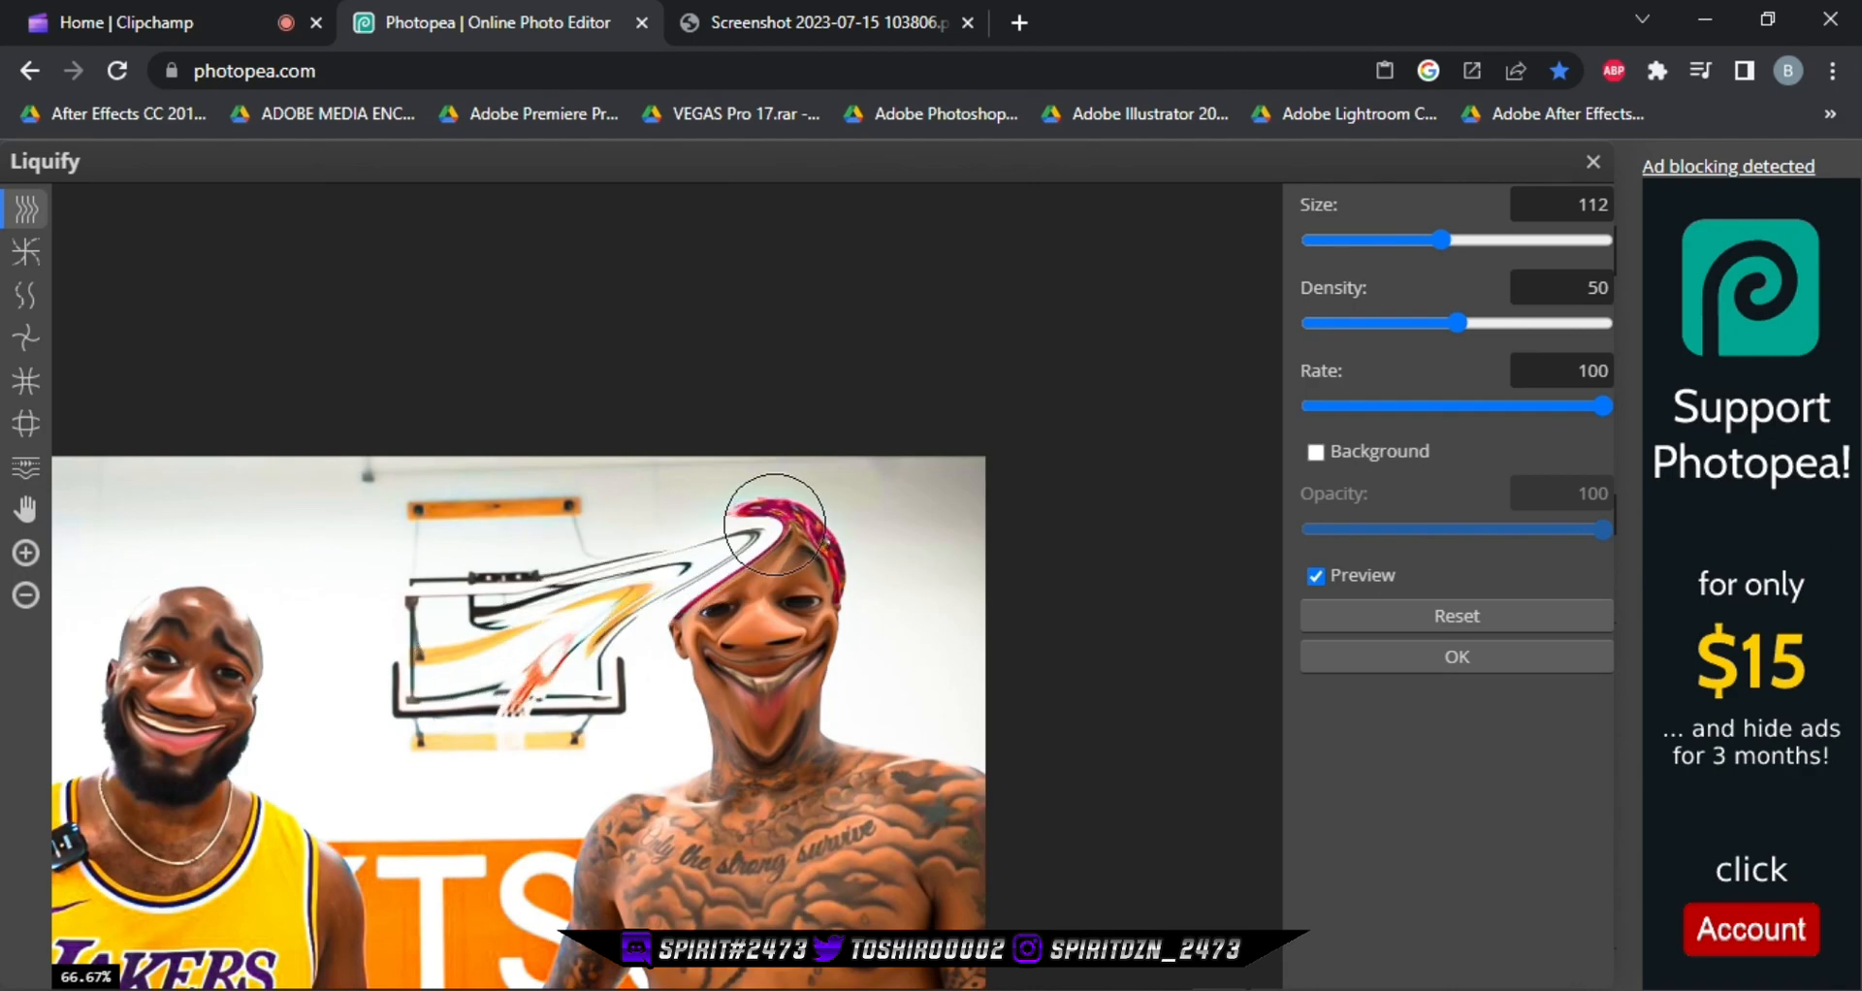
# Pull the bearded man's chin and beard down to a long point over his neck with the warp brush
pyautogui.click(25, 509)
pyautogui.moveTo(454, 696); pyautogui.dragTo(635, 630)
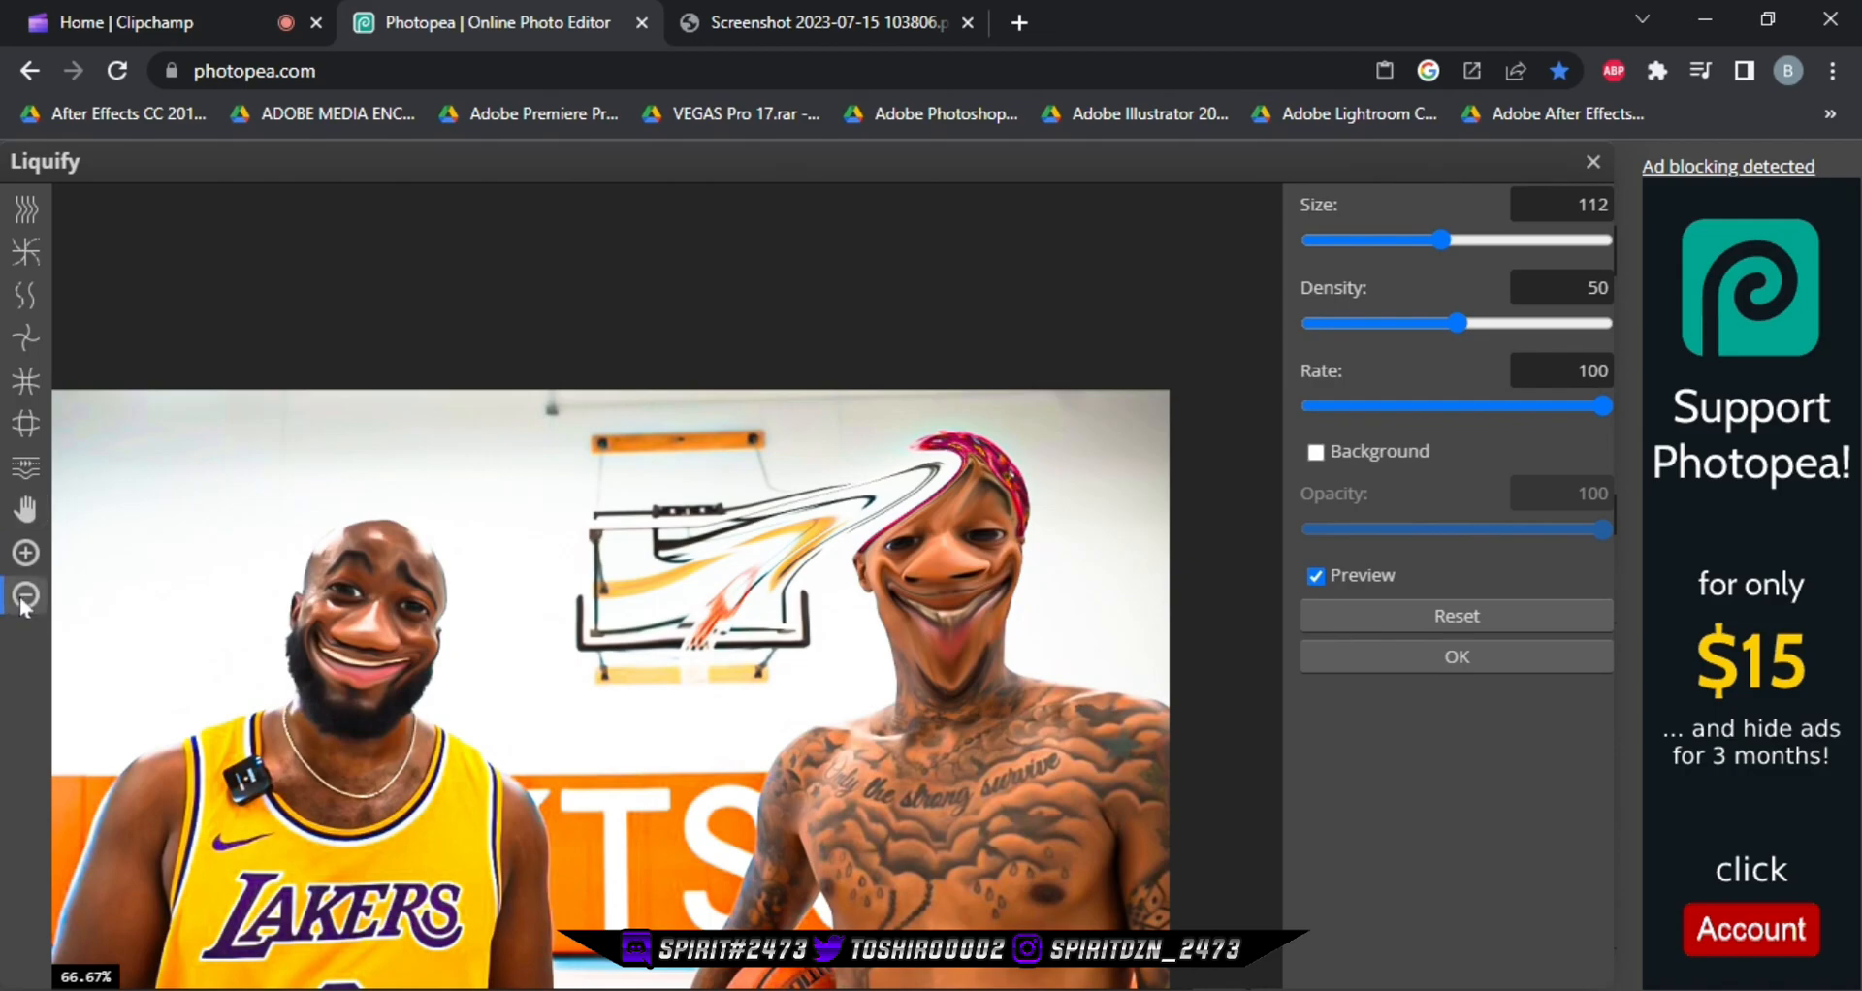
pyautogui.click(419, 637)
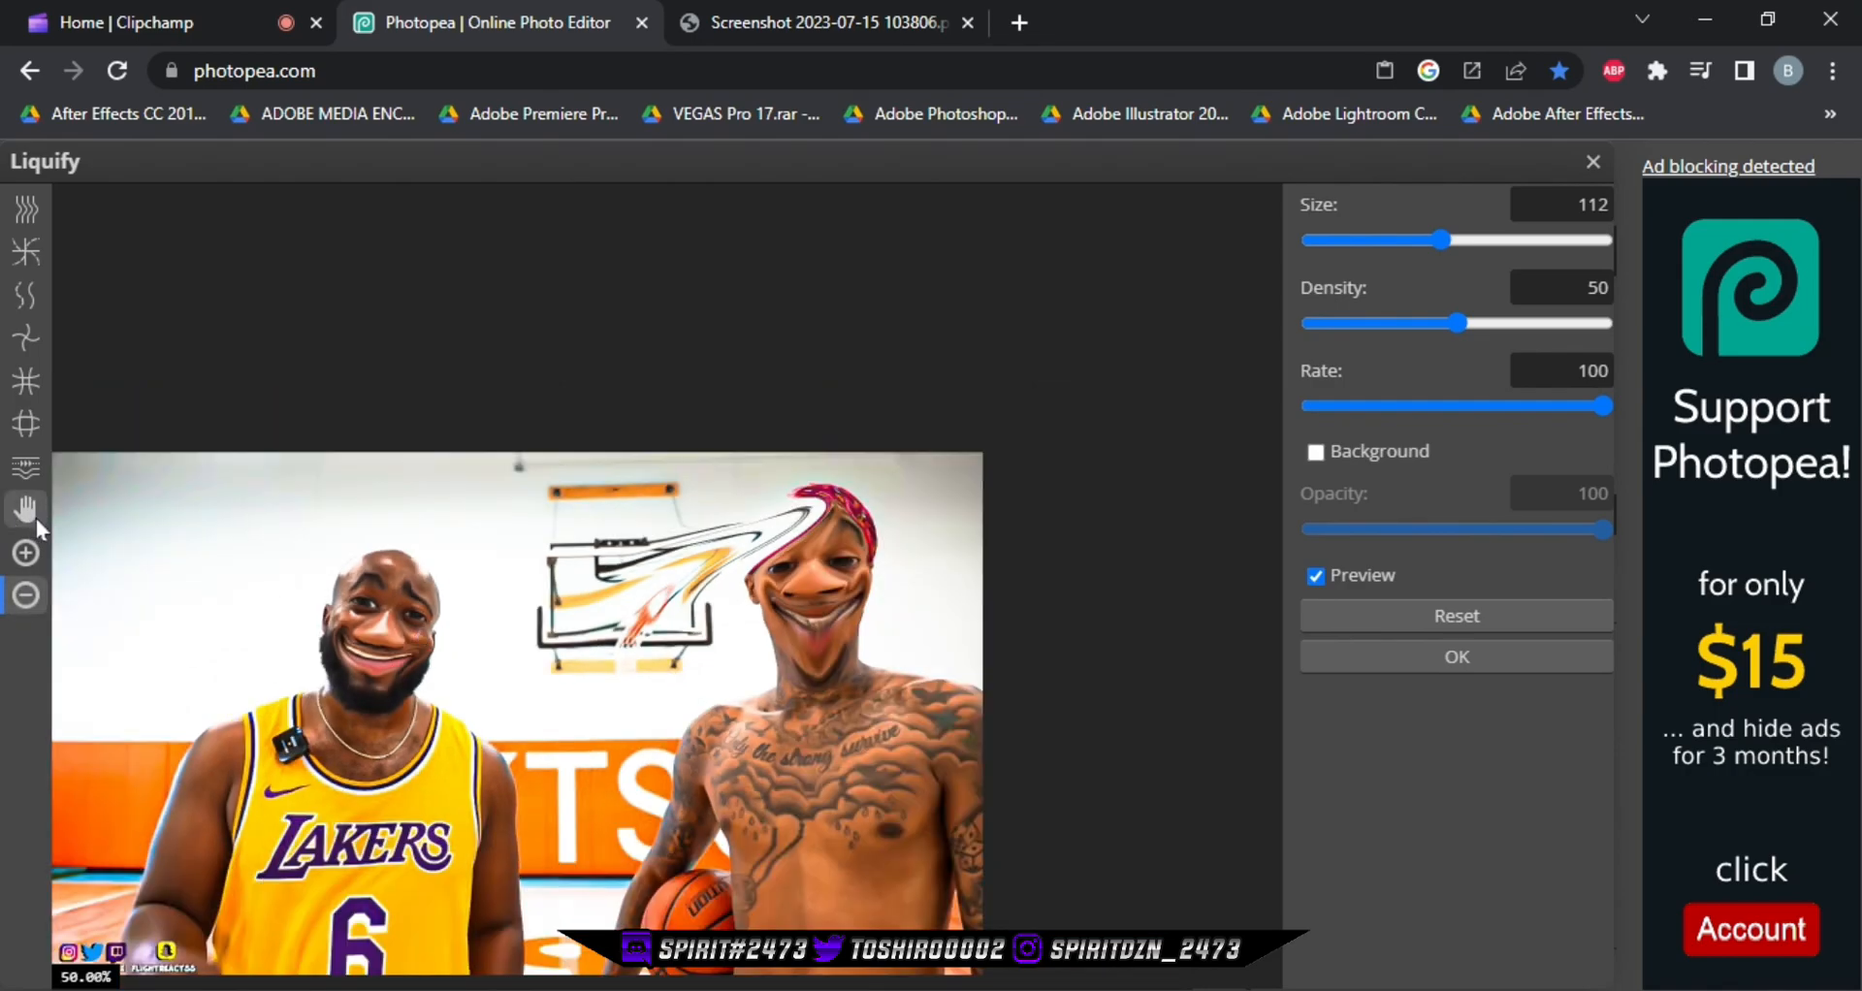
pyautogui.click(37, 518)
pyautogui.moveTo(266, 641); pyautogui.dragTo(469, 540)
pyautogui.scroll(3, 471, 541)
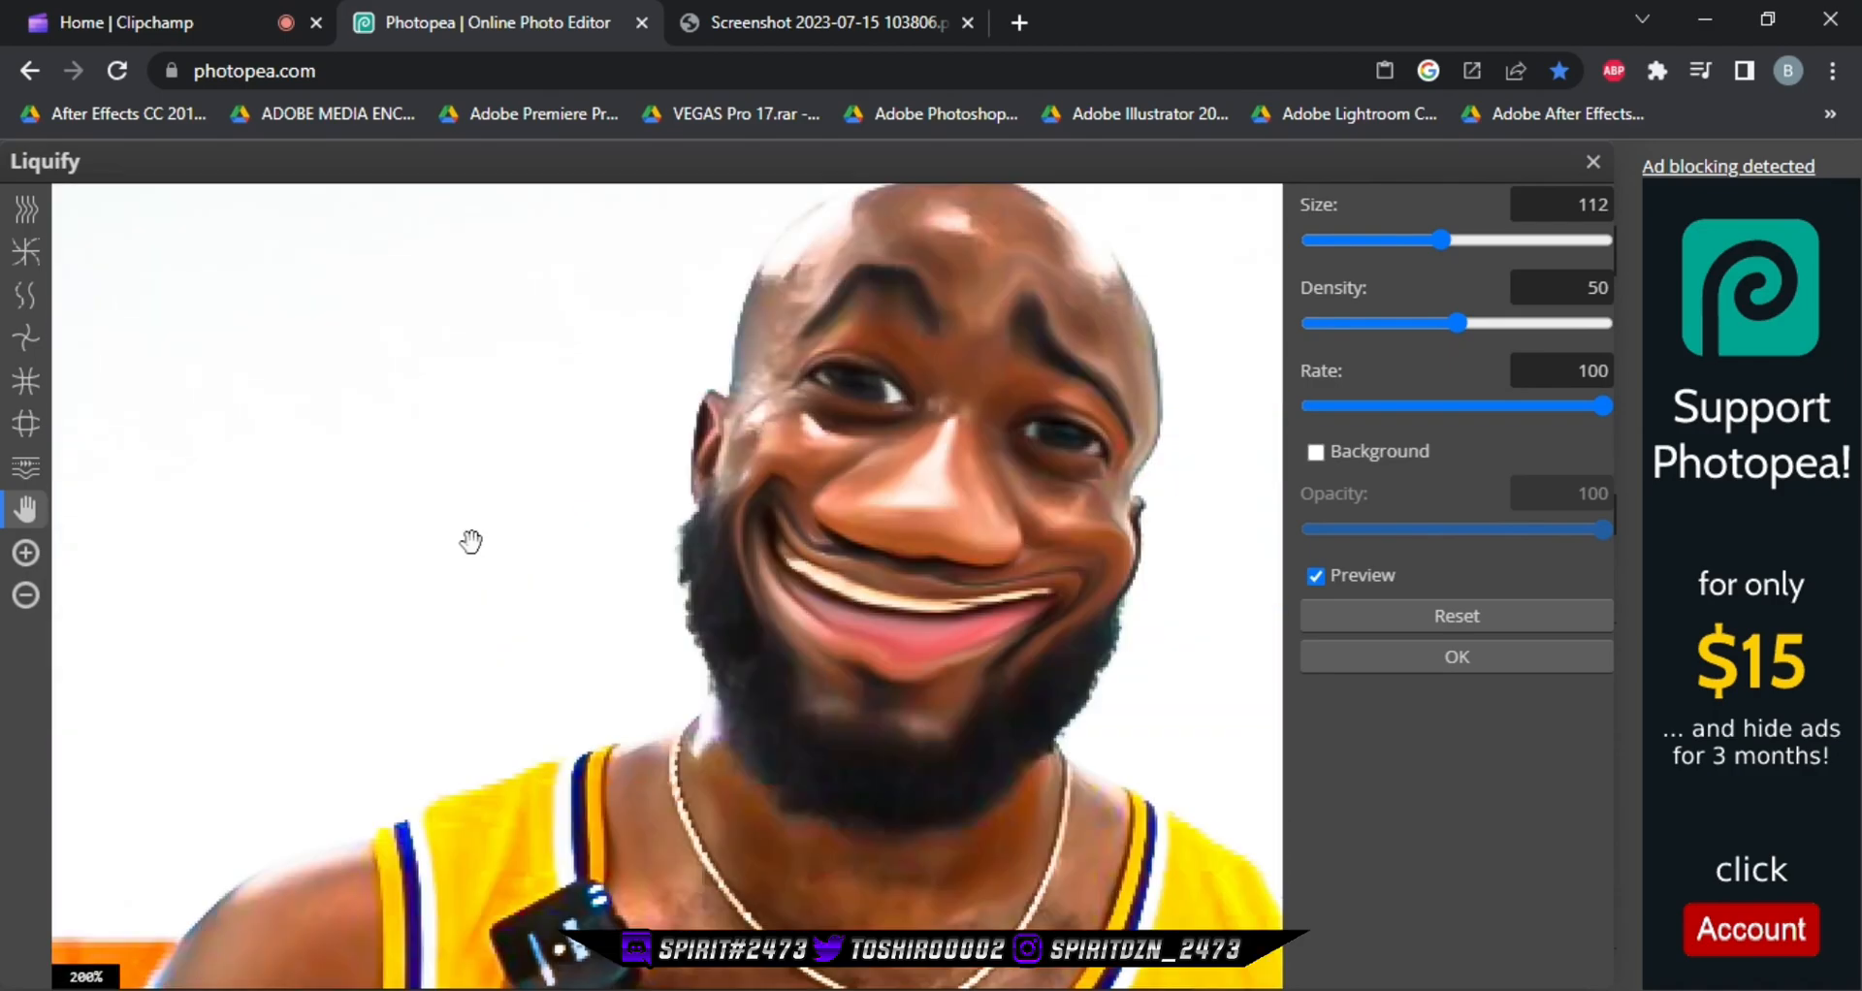
pyautogui.scroll(-2, 471, 541)
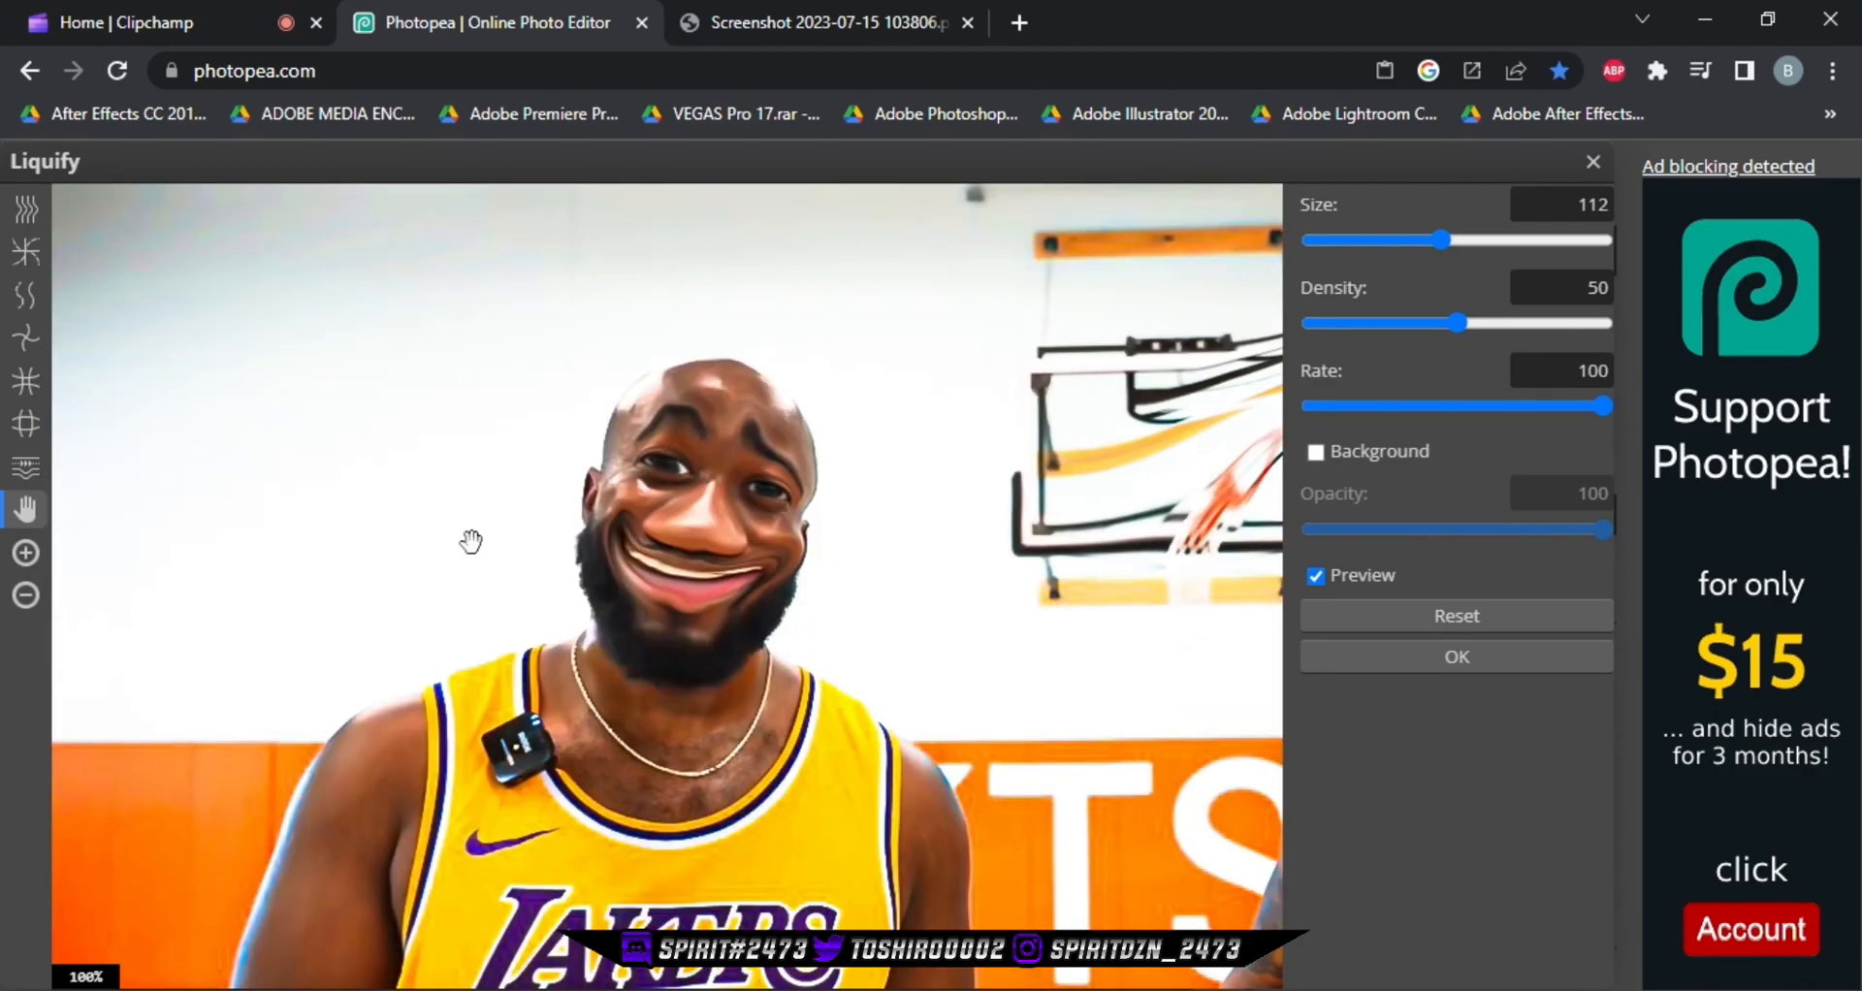
pyautogui.click(21, 211)
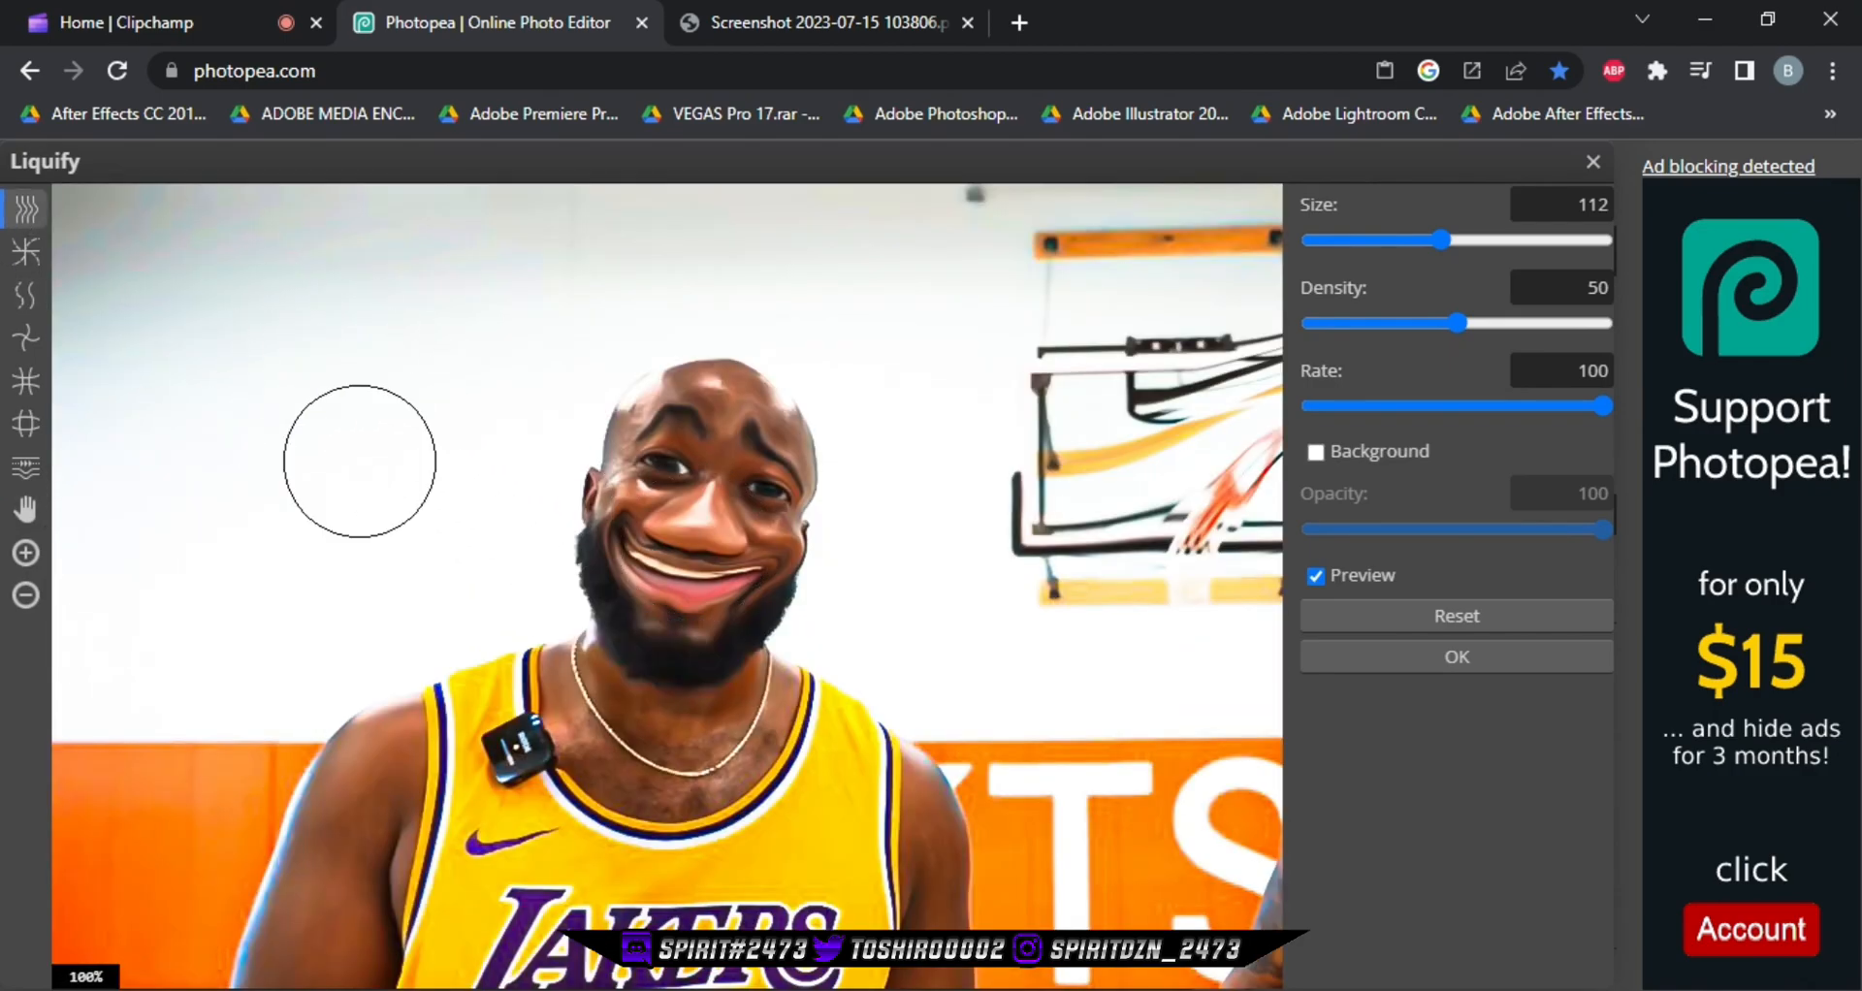
pyautogui.moveTo(663, 659); pyautogui.dragTo(667, 754)
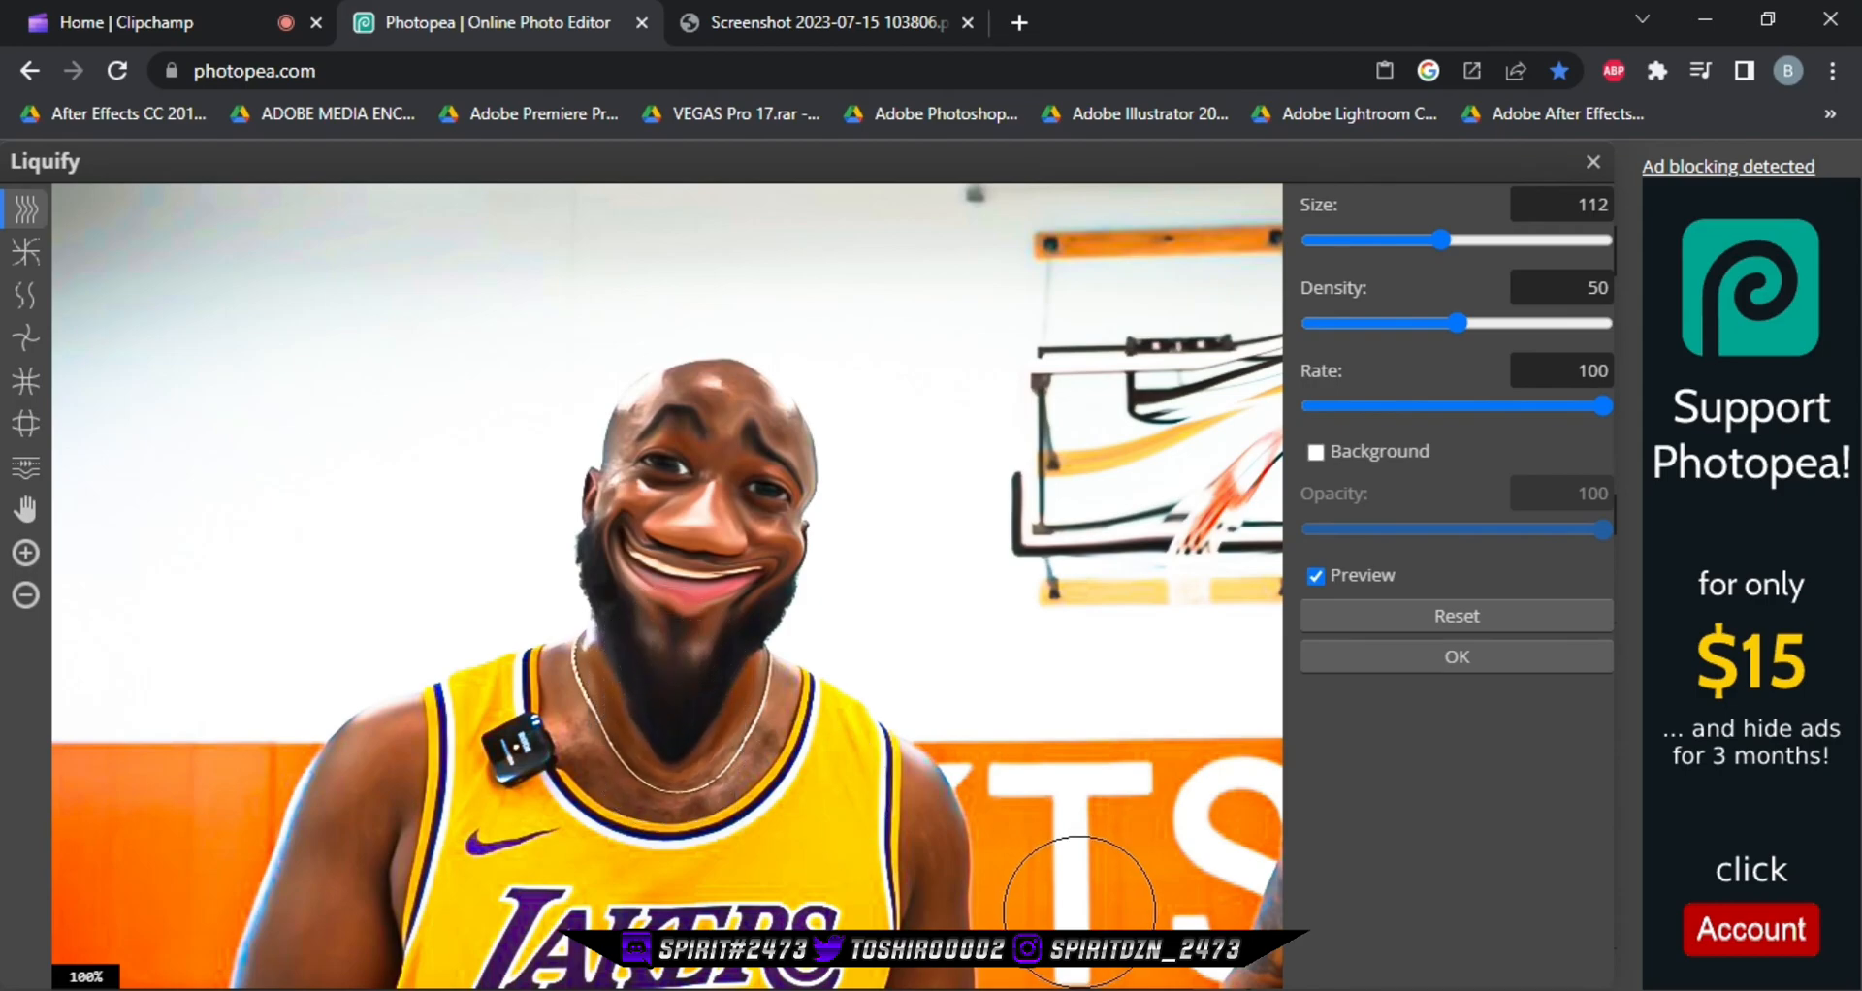
# Check the whole photo with both warped faces in view
pyautogui.click(25, 509)
pyautogui.scroll(-2, 853, 594)
pyautogui.moveTo(854, 594); pyautogui.dragTo(529, 594)
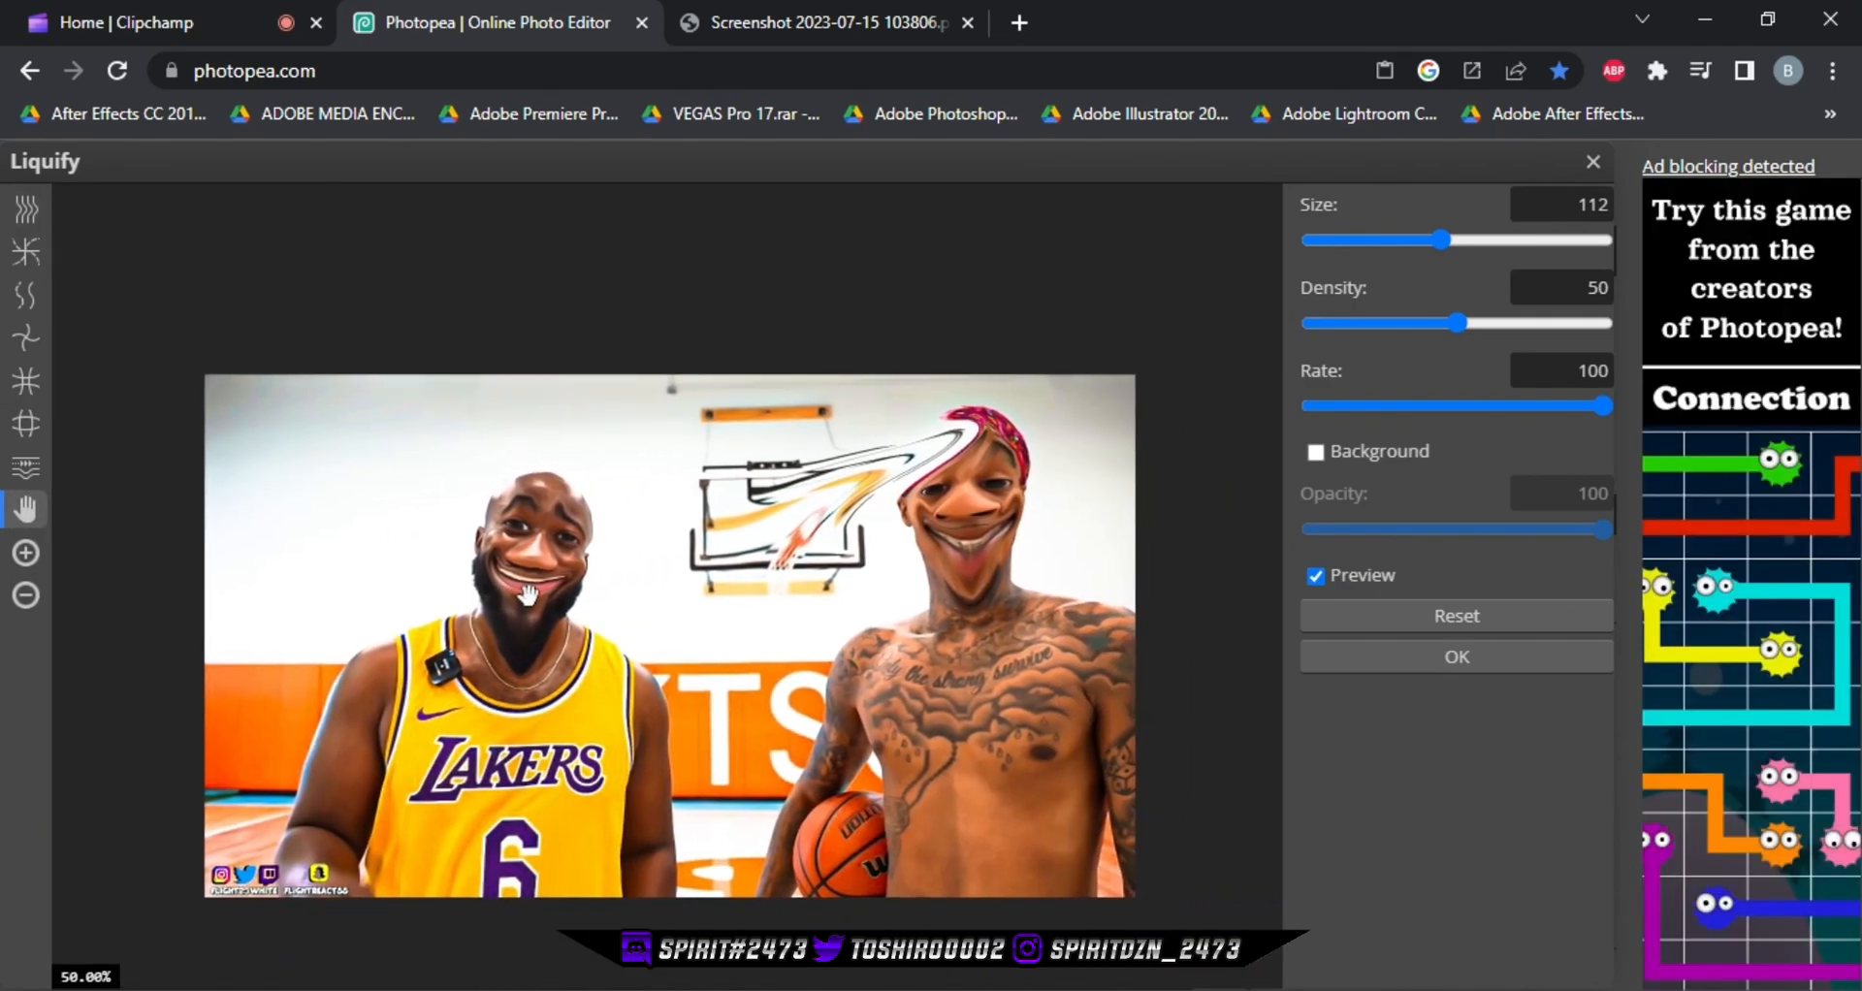